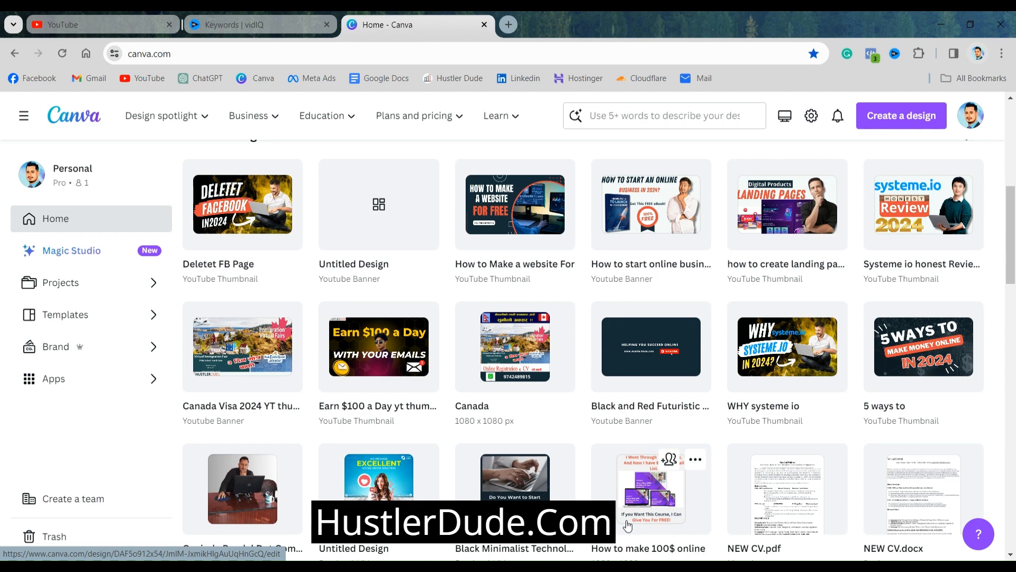
Create a new blank 1080 × 1080 px design from the recent custom sizes and close the Canva home page
{"action": "scroll", "coordinate": [511, 367], "scroll_direction": "down", "scroll_amount": 15}
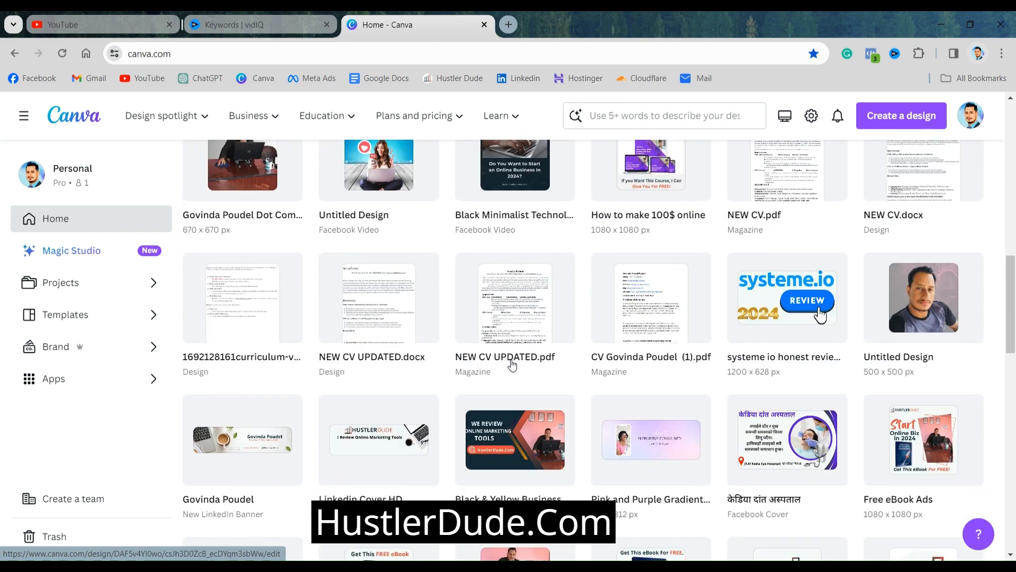
{"action": "scroll", "coordinate": [511, 367], "scroll_direction": "up", "scroll_amount": 15}
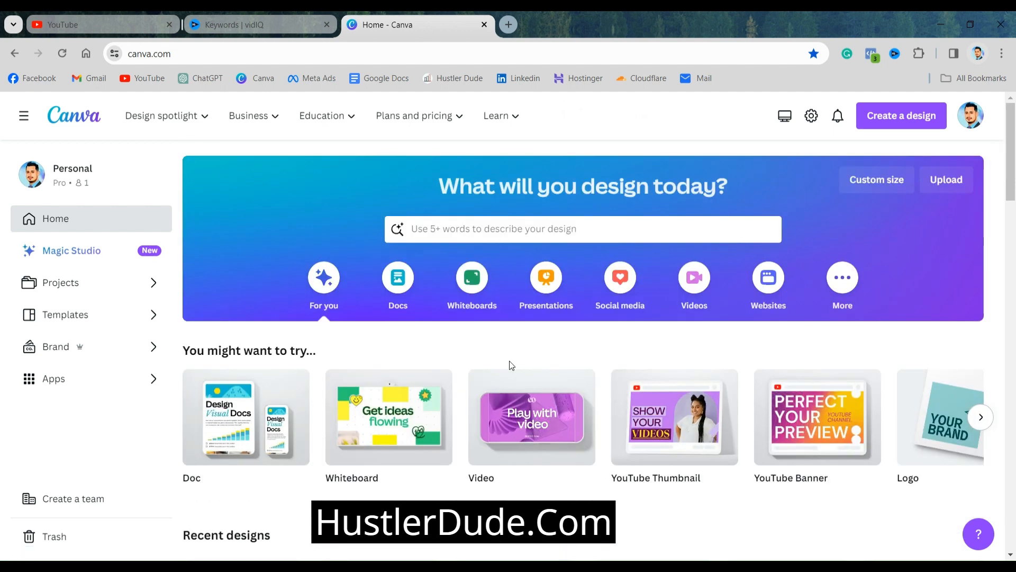
{"action": "scroll", "coordinate": [511, 365], "scroll_direction": "down", "scroll_amount": 2}
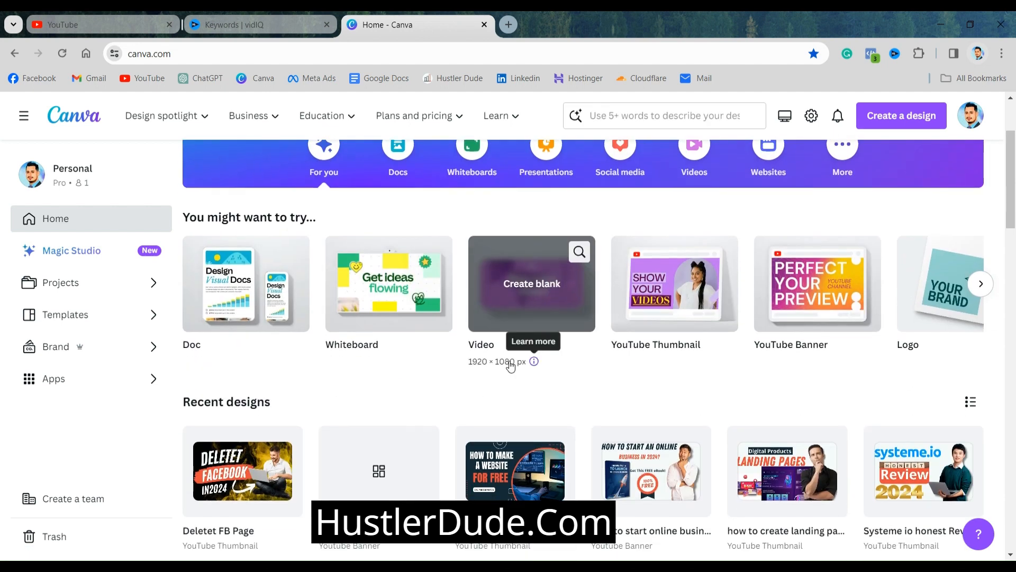
{"action": "scroll", "coordinate": [558, 362], "scroll_direction": "up", "scroll_amount": 2}
{"action": "left_click", "coordinate": [888, 182]}
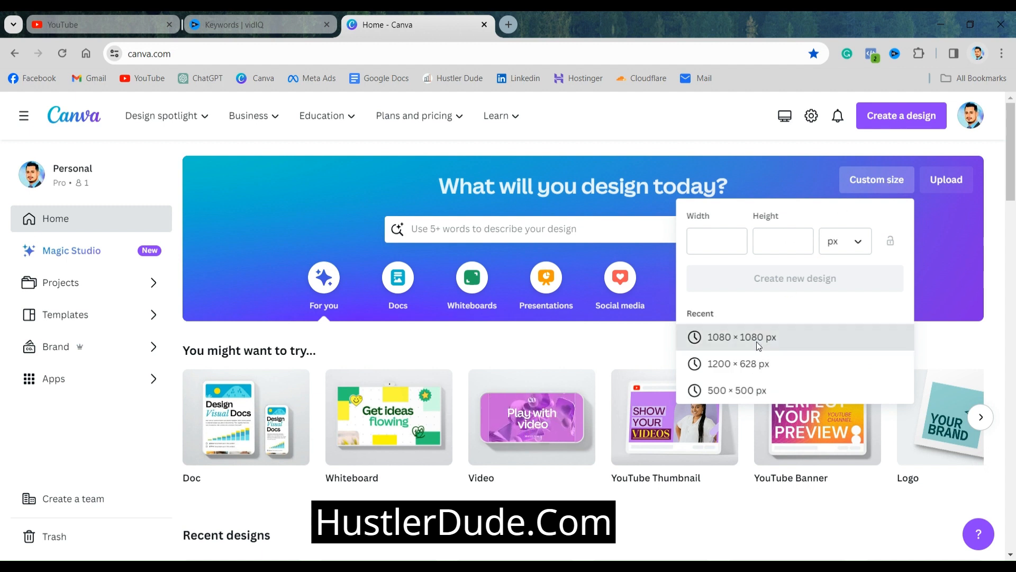
{"action": "left_click", "coordinate": [742, 338]}
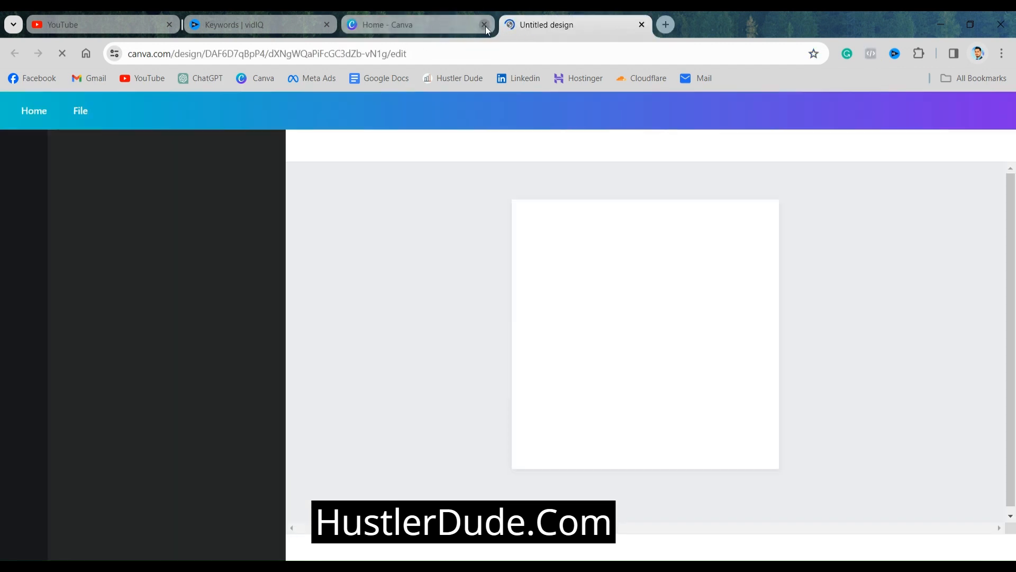
{"action": "left_click", "coordinate": [485, 25]}
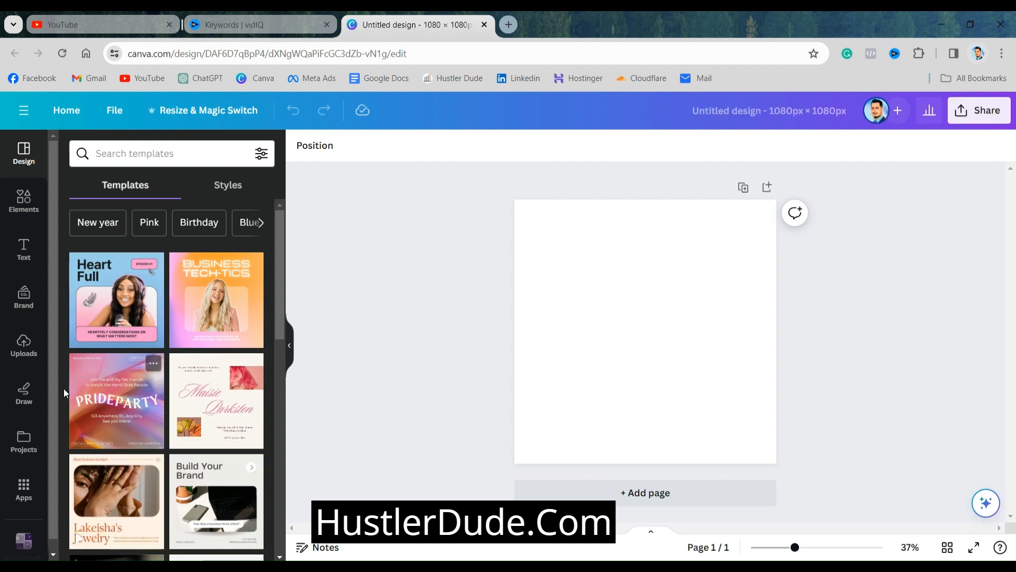
Apply the black and gold "Gold Luxury Initial Circle Logo" template to the blank page
{"action": "scroll", "coordinate": [65, 389], "scroll_direction": "down", "scroll_amount": 5}
{"action": "scroll", "coordinate": [78, 381], "scroll_direction": "down", "scroll_amount": 4}
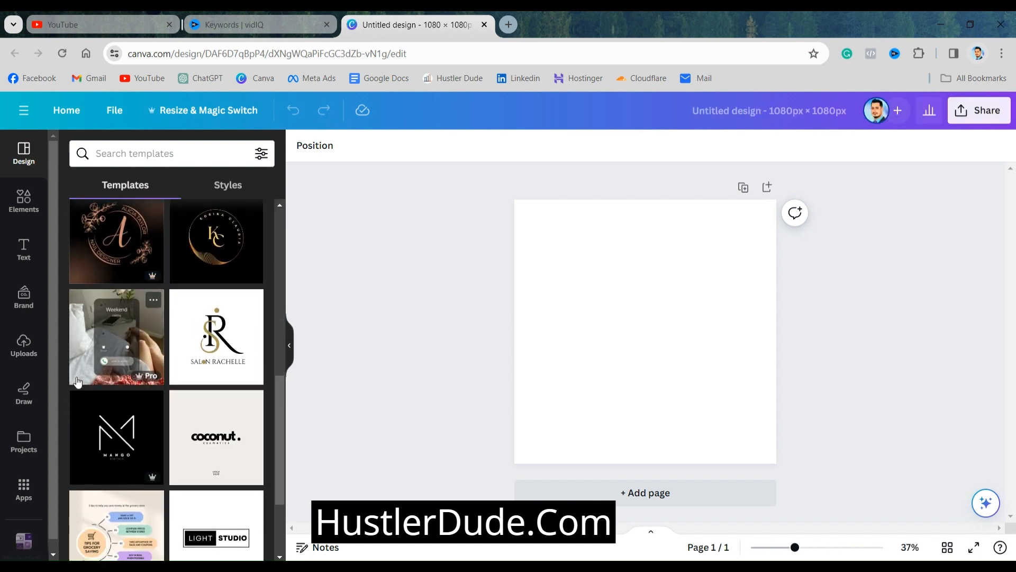
{"action": "left_click", "coordinate": [208, 258]}
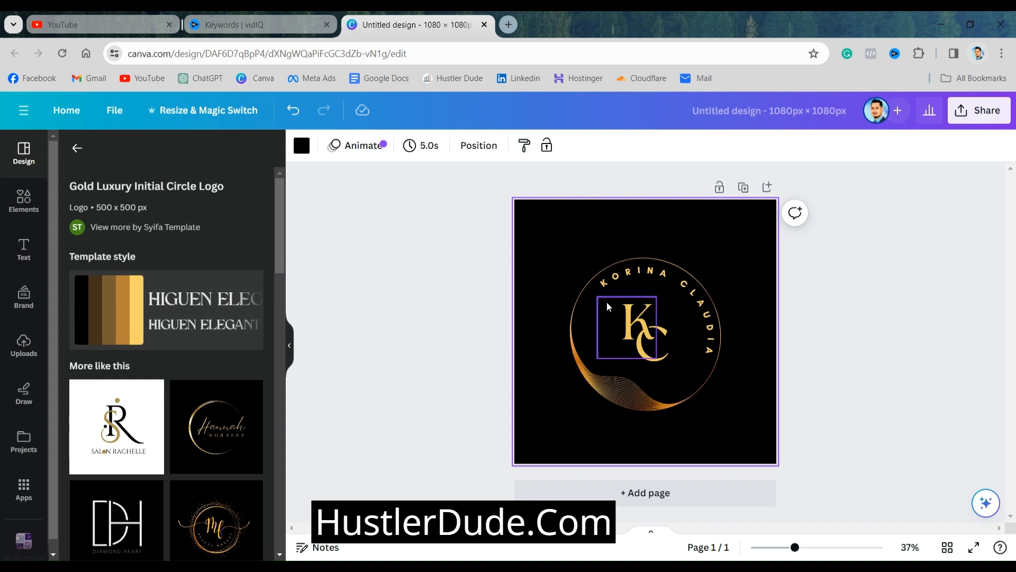
Insert the uploaded portrait photo and place it in the page's lower-left corner at about a third of the page width
{"action": "scroll", "coordinate": [68, 363], "scroll_direction": "down", "scroll_amount": 10}
{"action": "scroll", "coordinate": [69, 363], "scroll_direction": "down", "scroll_amount": 5}
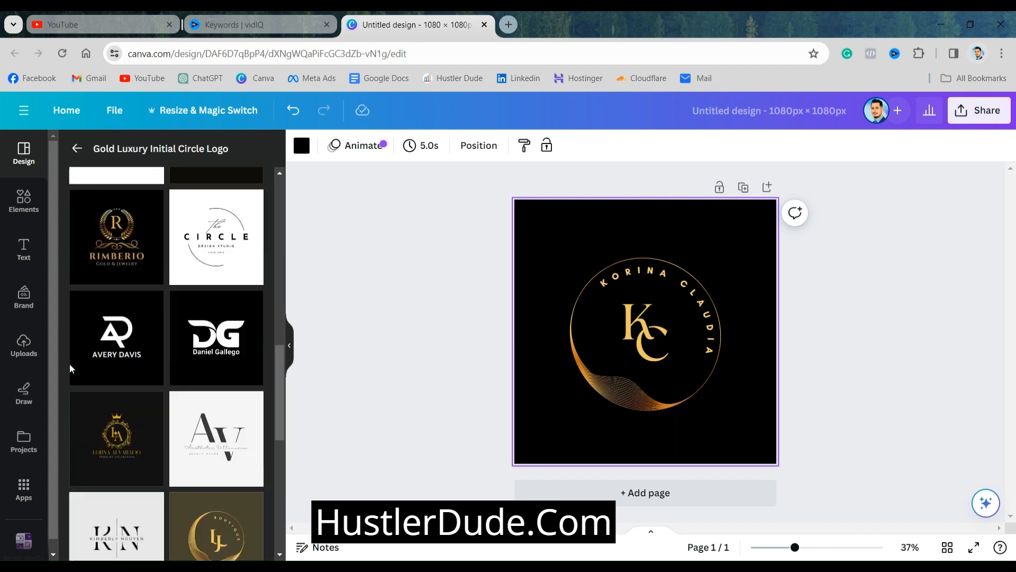
{"action": "left_click", "coordinate": [24, 347]}
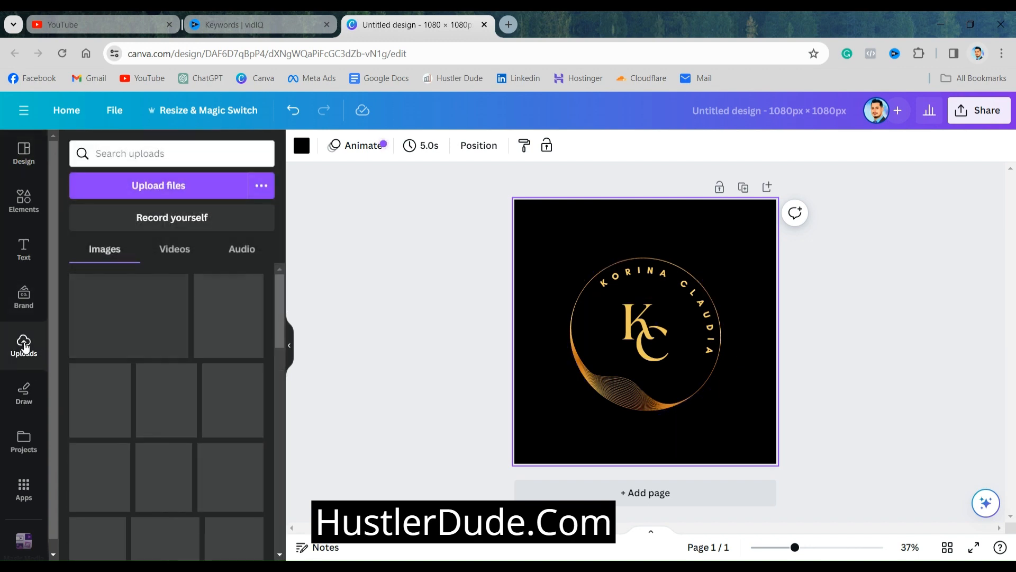
{"action": "scroll", "coordinate": [207, 370], "scroll_direction": "down", "scroll_amount": 3}
{"action": "scroll", "coordinate": [201, 371], "scroll_direction": "down", "scroll_amount": 10}
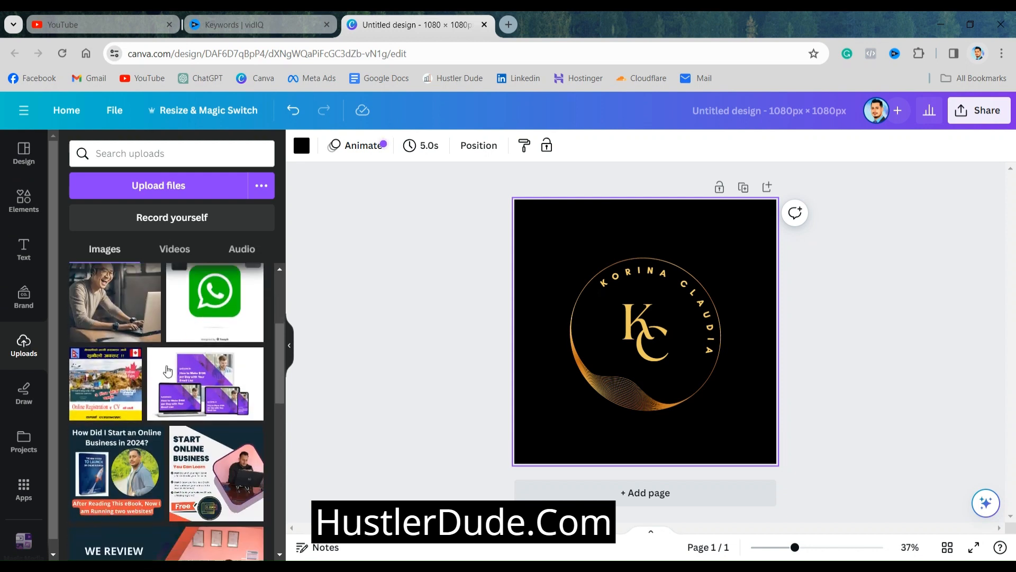
{"action": "scroll", "coordinate": [164, 371], "scroll_direction": "down", "scroll_amount": 5}
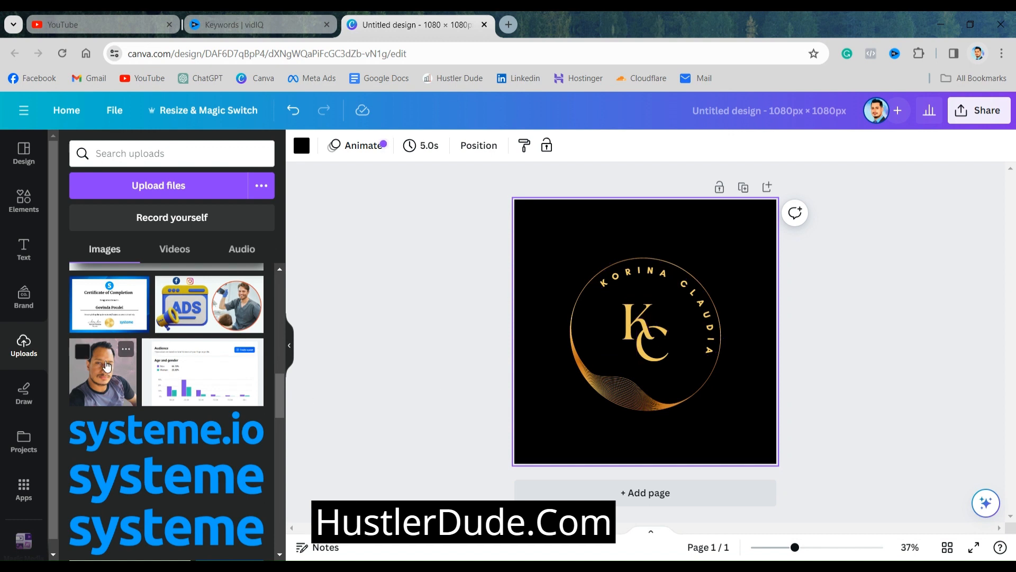
{"action": "left_click", "coordinate": [107, 365]}
{"action": "left_click_drag", "start_coordinate": [665, 312], "coordinate": [608, 361]}
{"action": "left_click_drag", "start_coordinate": [662, 306], "coordinate": [595, 369]}
{"action": "left_click", "coordinate": [583, 245]}
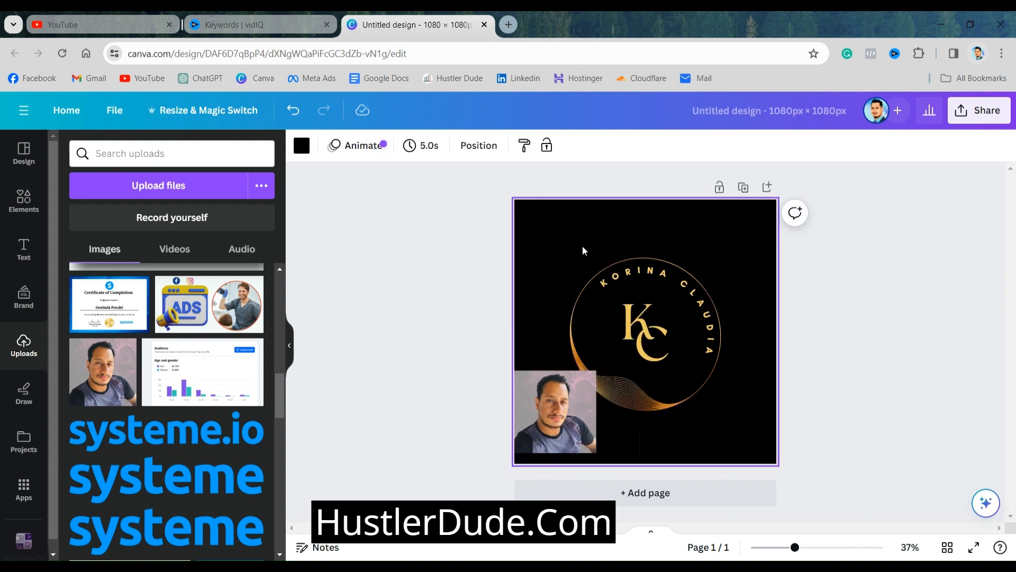
{"action": "left_click", "coordinate": [428, 279]}
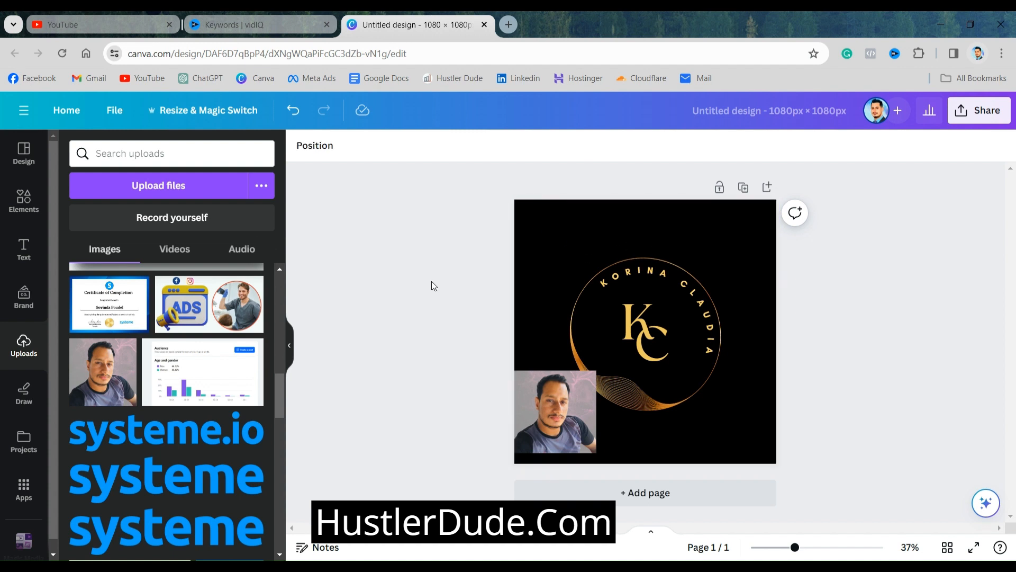
{"action": "left_click", "coordinate": [584, 224]}
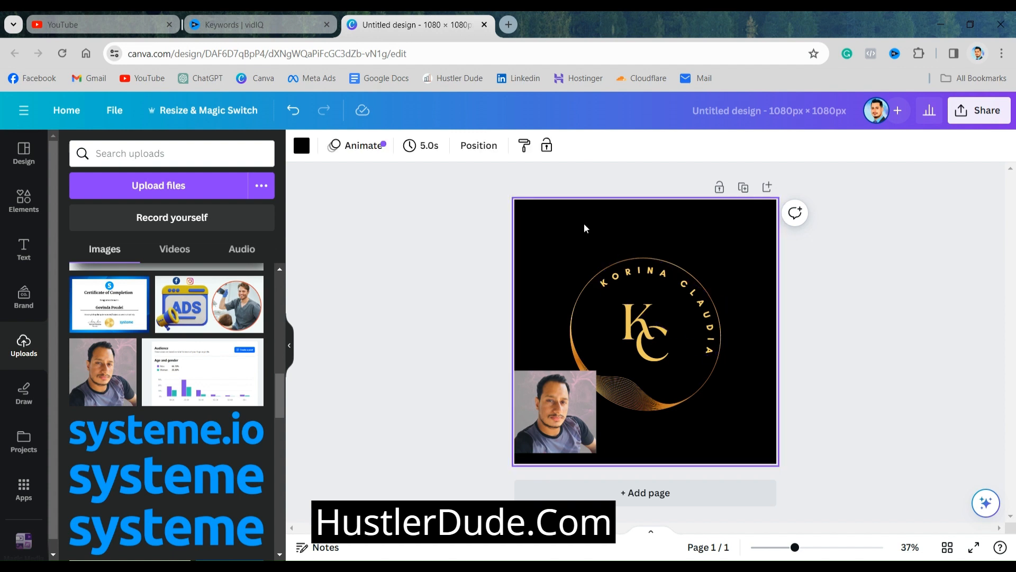
{"action": "left_click", "coordinate": [868, 268]}
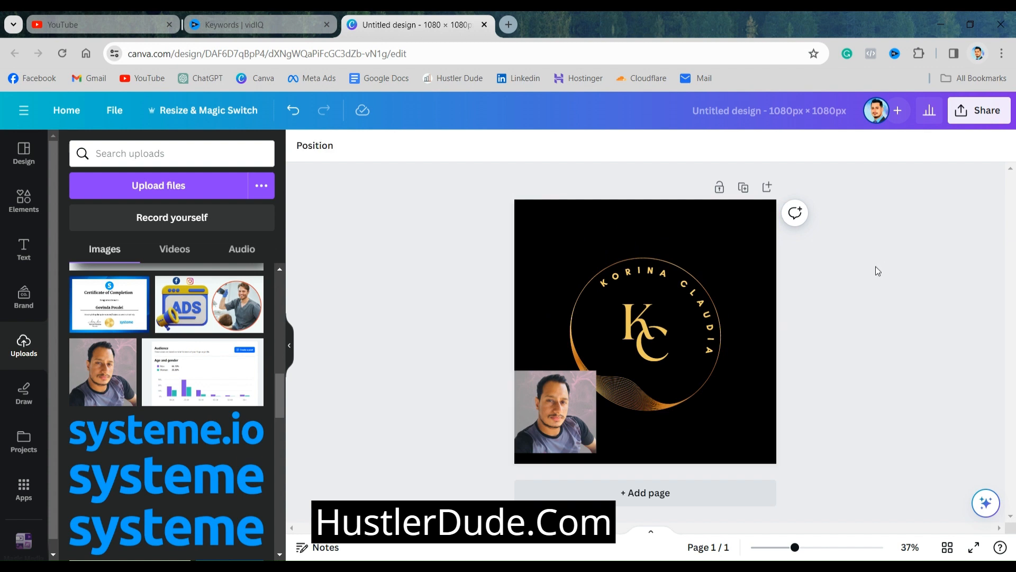
{"action": "left_click", "coordinate": [576, 230]}
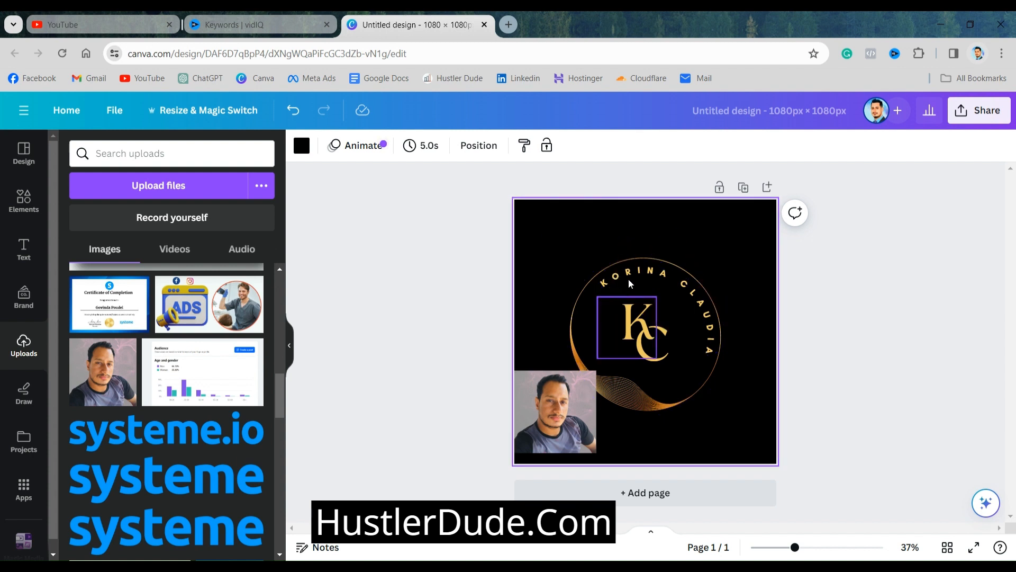
Recolor the logo's circular line graphic, changing brown to the brand kit's orange-red and yellow to the default dark violet
{"action": "left_click", "coordinate": [580, 285]}
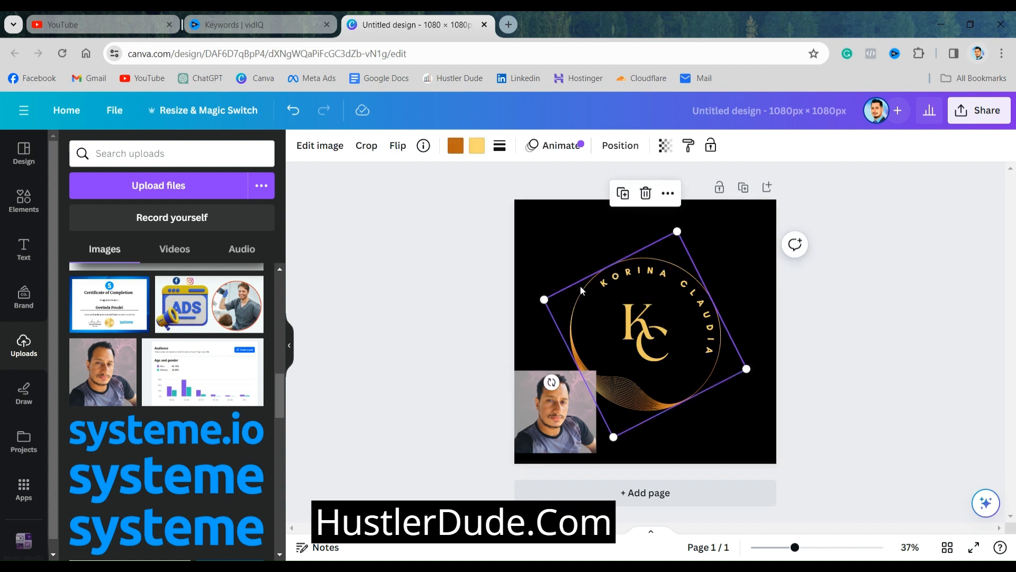
{"action": "left_click", "coordinate": [460, 153]}
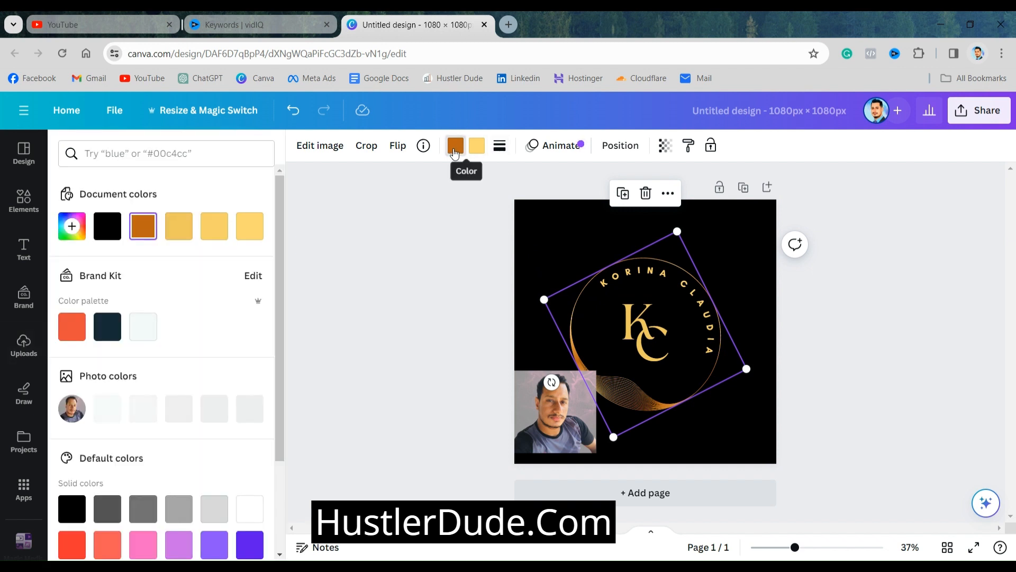
{"action": "left_click", "coordinate": [71, 330]}
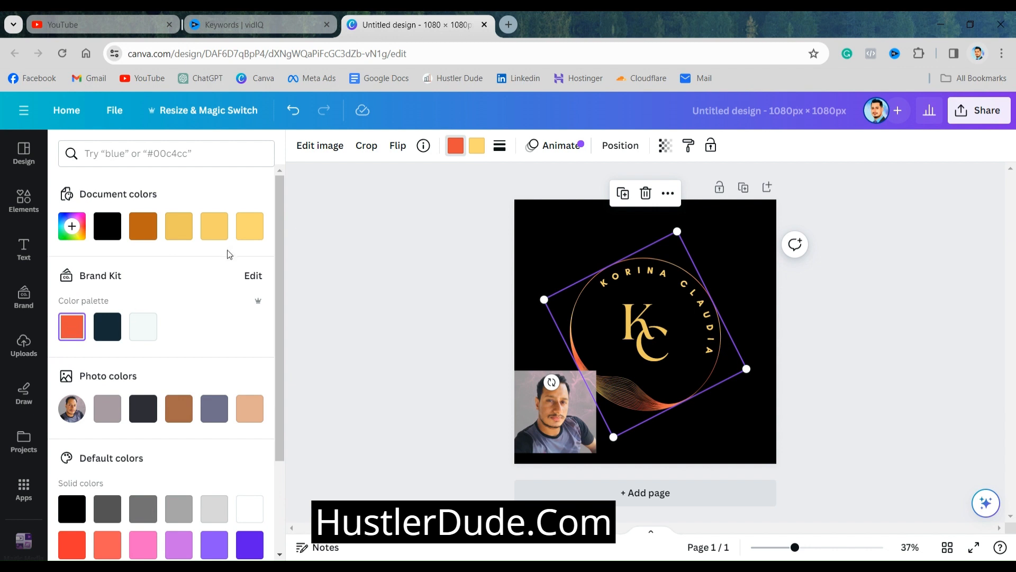
{"action": "left_click", "coordinate": [477, 150]}
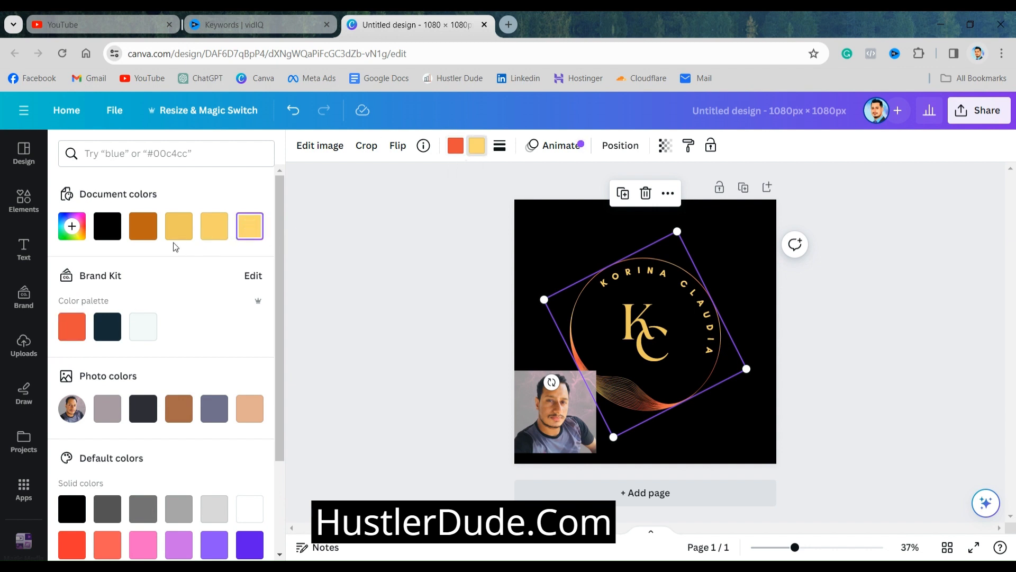
{"action": "scroll", "coordinate": [176, 397], "scroll_direction": "down", "scroll_amount": 3}
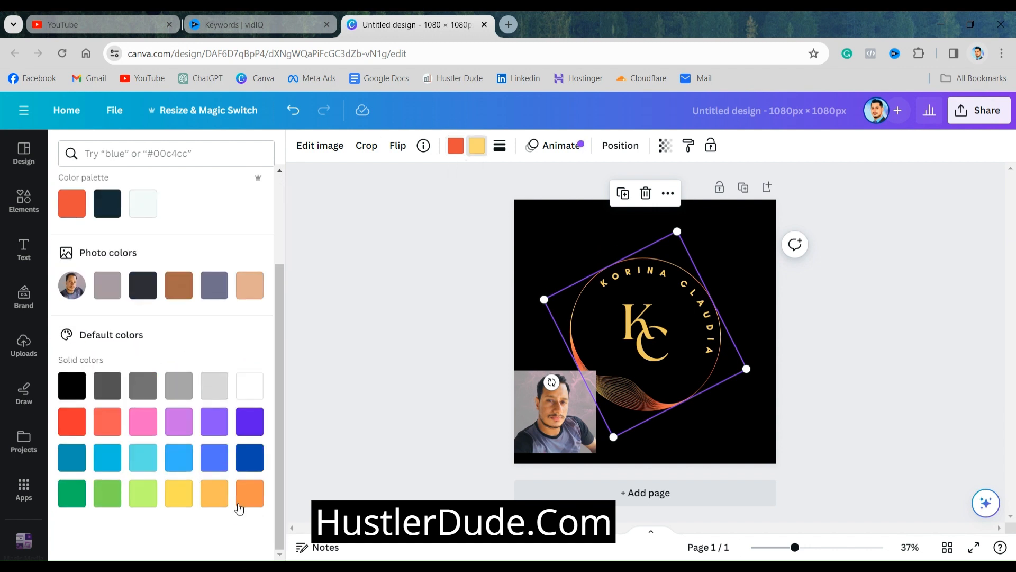
{"action": "left_click", "coordinate": [251, 431]}
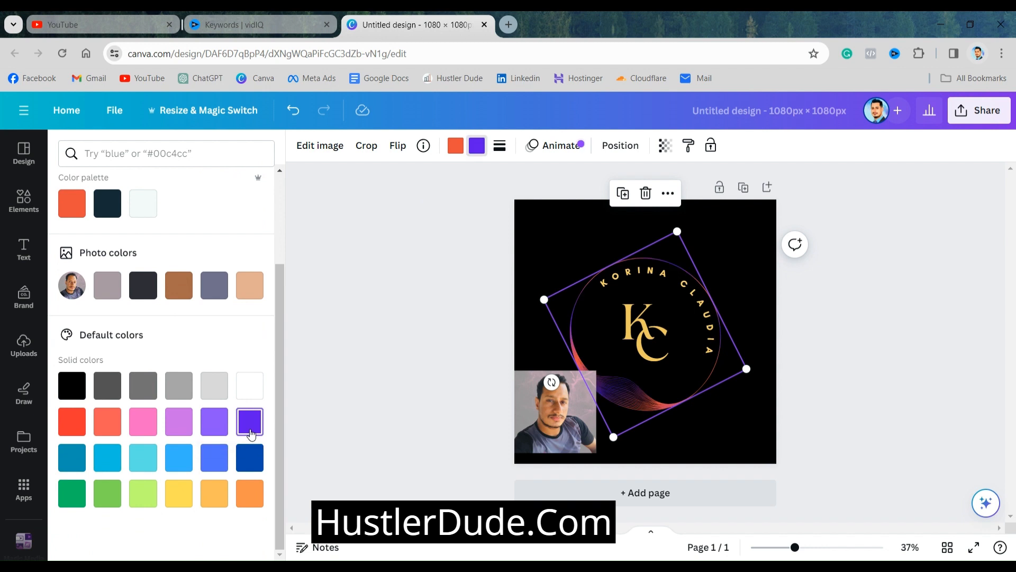
{"action": "left_click", "coordinate": [426, 332]}
{"action": "left_click", "coordinate": [426, 332]}
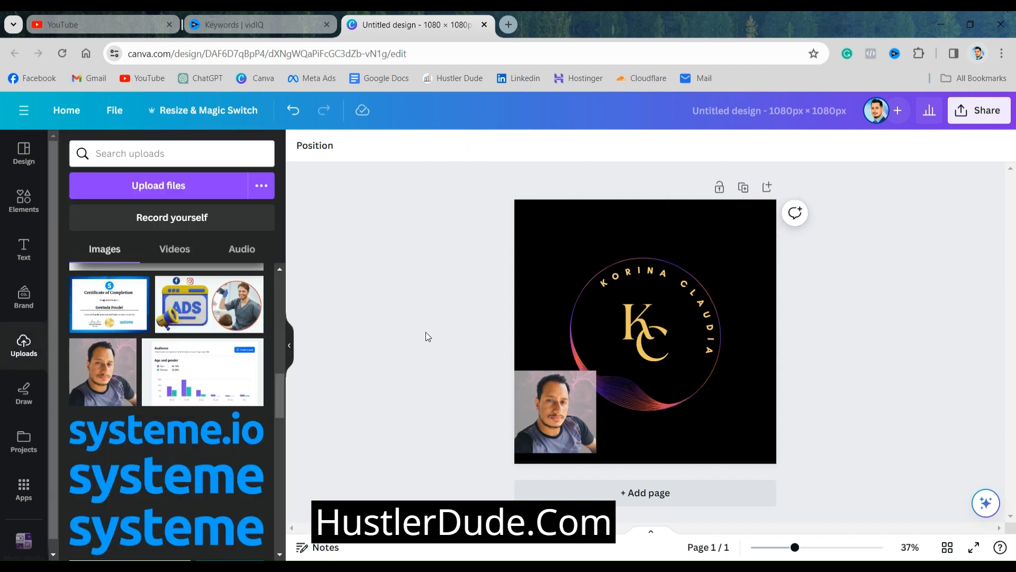
Try several default gradients on the page background and settle on the light-cyan-to-dark-blue linear gradient
{"action": "left_click", "coordinate": [585, 249]}
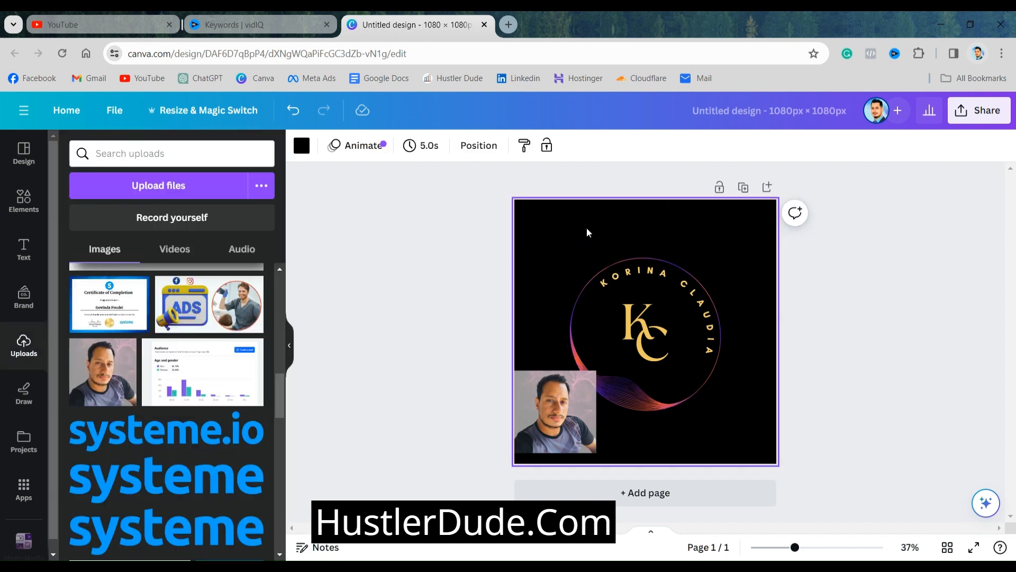
{"action": "left_click", "coordinate": [301, 146]}
{"action": "scroll", "coordinate": [161, 324], "scroll_direction": "down", "scroll_amount": 4}
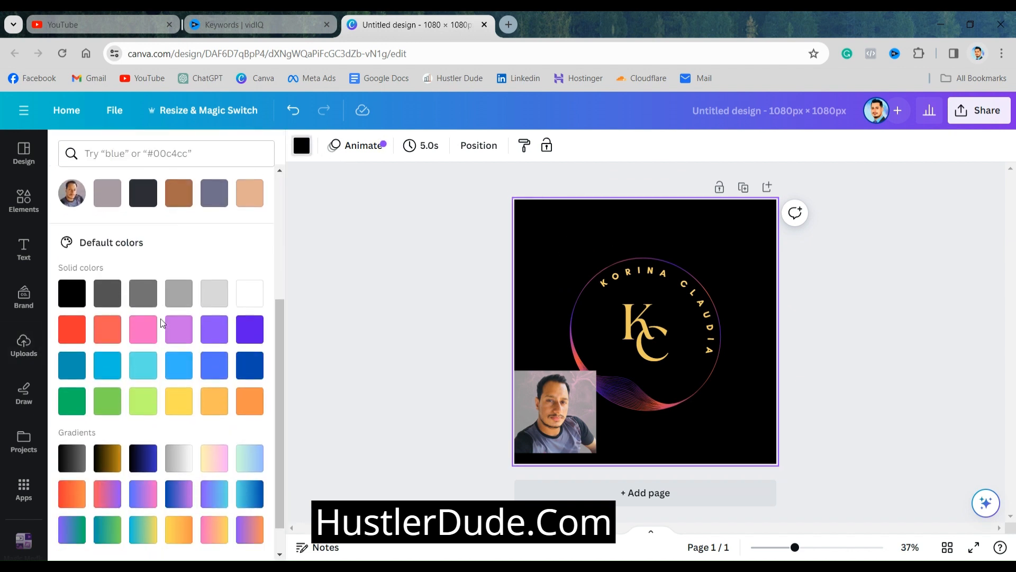
{"action": "scroll", "coordinate": [162, 324], "scroll_direction": "down", "scroll_amount": 1}
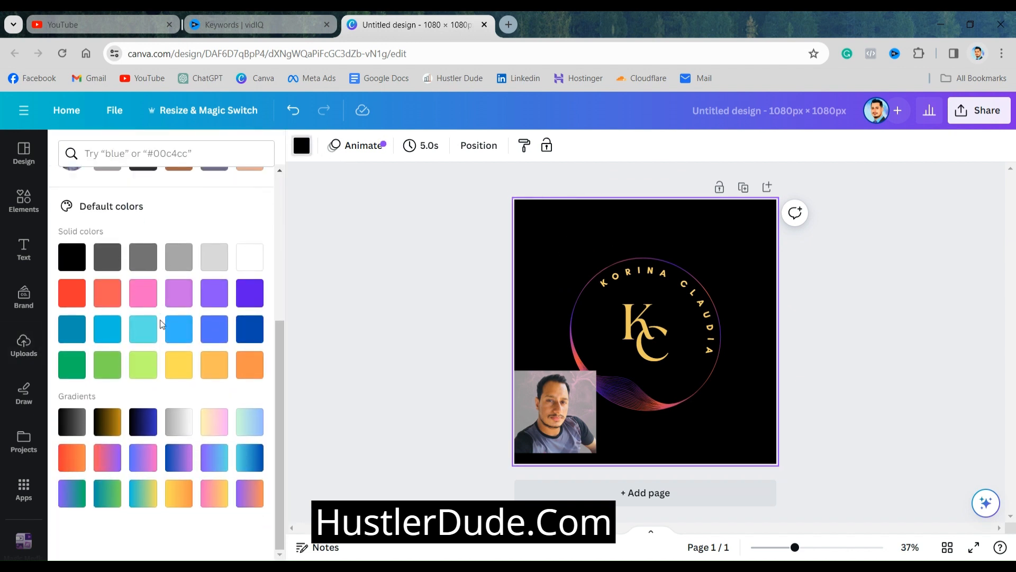
{"action": "left_click", "coordinate": [107, 431]}
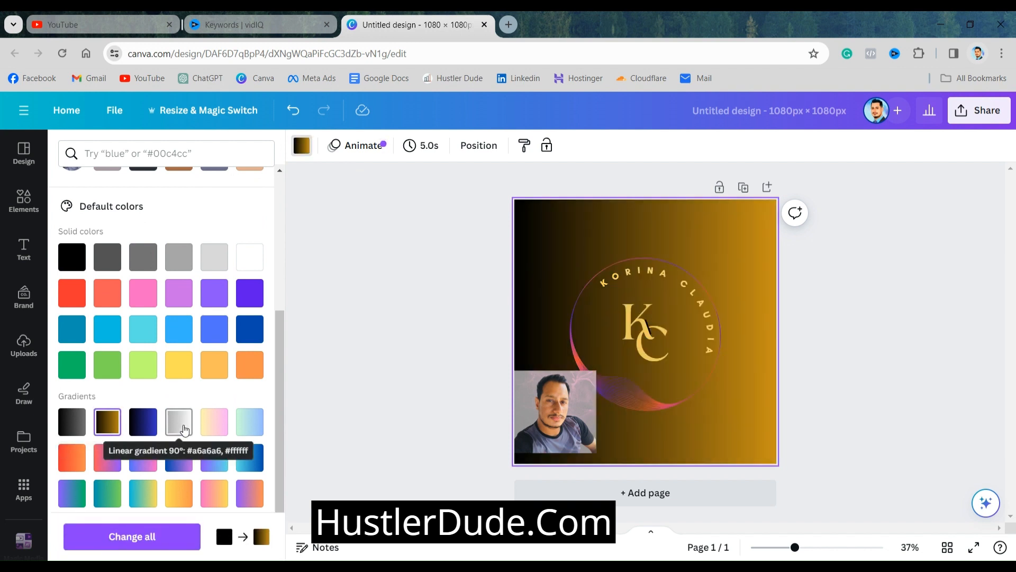
{"action": "left_click", "coordinate": [180, 424]}
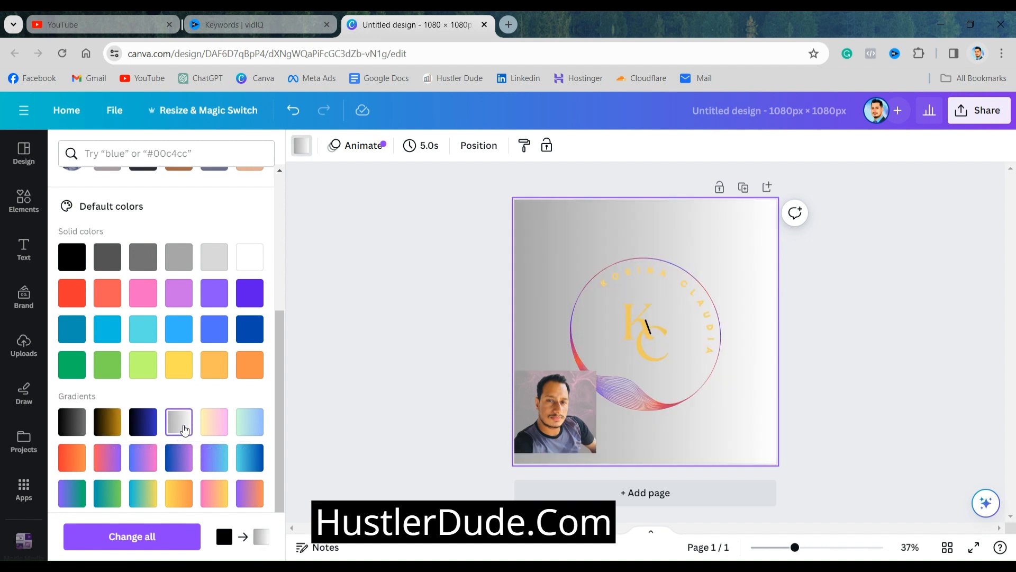
{"action": "left_click", "coordinate": [213, 424]}
{"action": "left_click", "coordinate": [249, 426]}
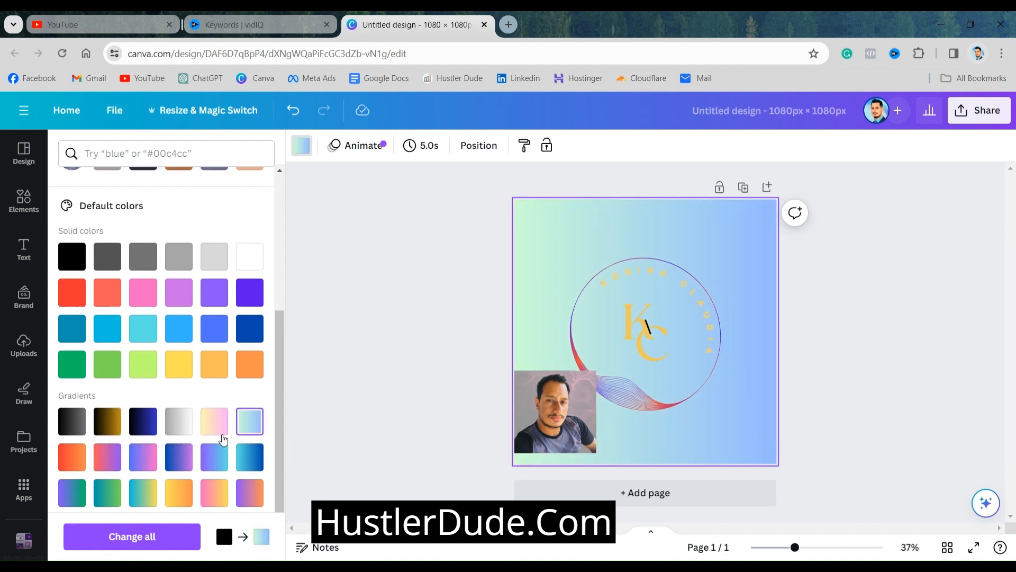
{"action": "scroll", "coordinate": [223, 439], "scroll_direction": "down", "scroll_amount": 1}
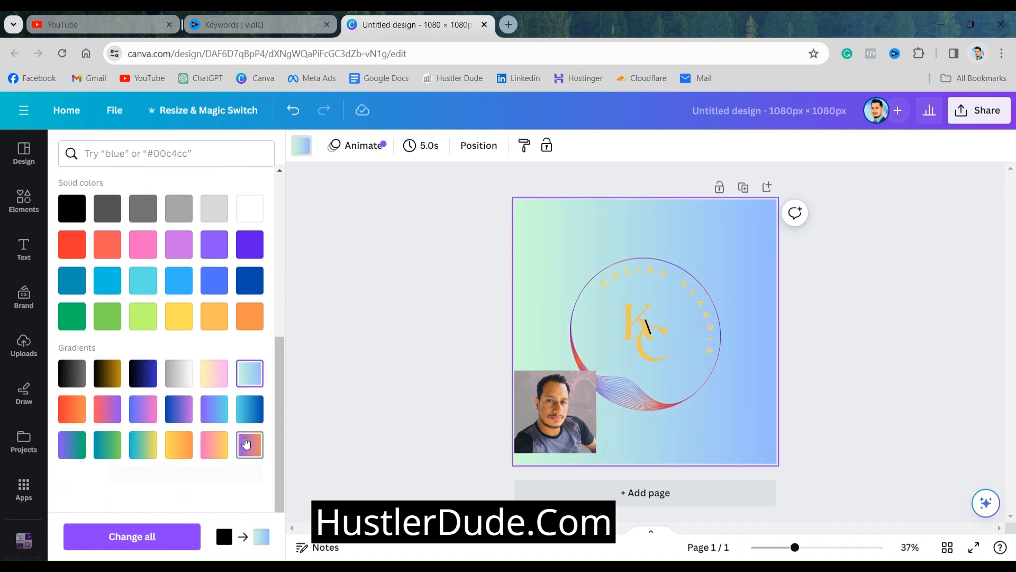
{"action": "left_click", "coordinate": [244, 420]}
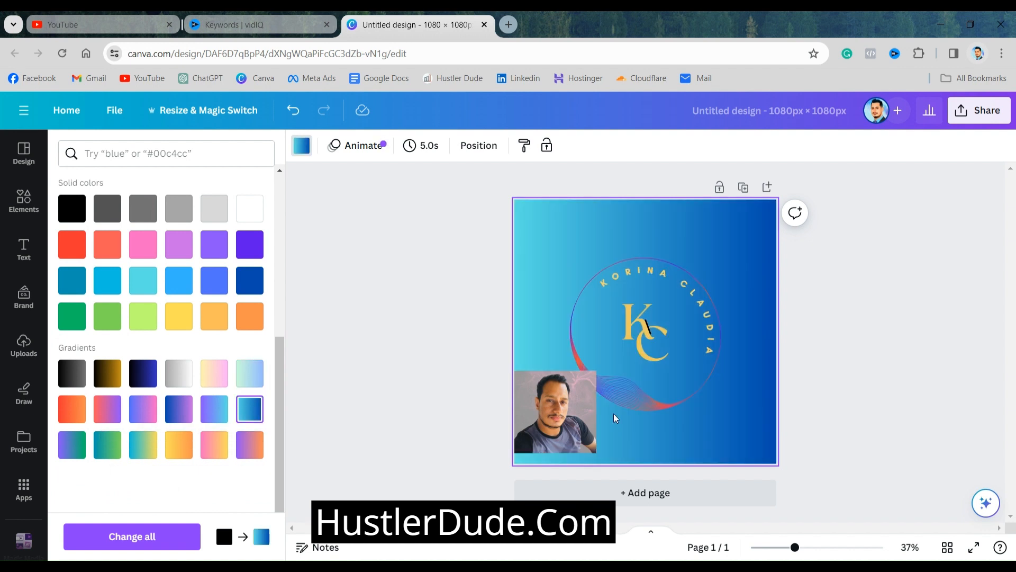
{"action": "left_click", "coordinate": [851, 415]}
{"action": "left_click", "coordinate": [851, 415]}
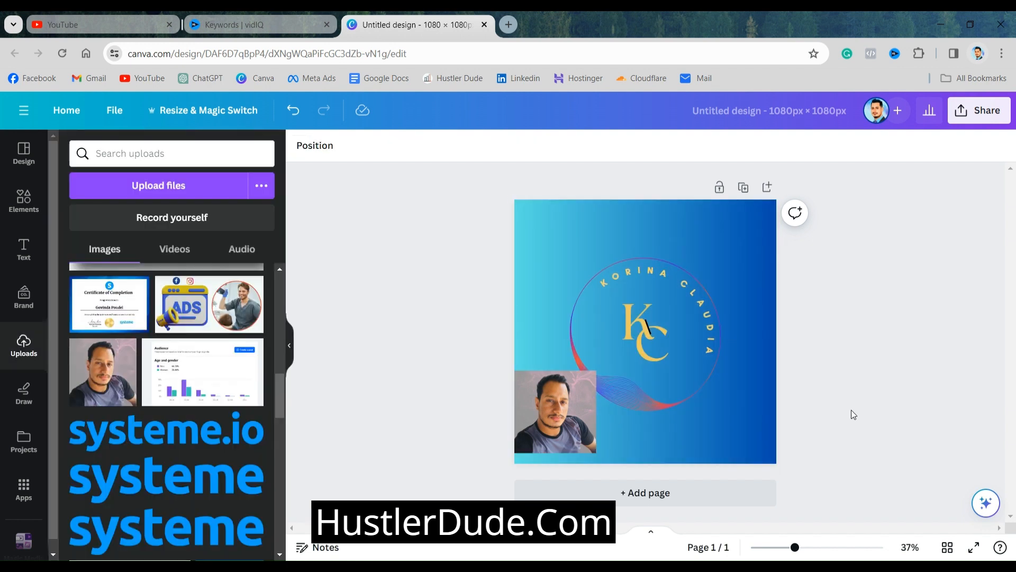
Enlarge the portrait photo to about three quarters of the page width and place it near the page center over the logo
{"action": "left_click_drag", "start_coordinate": [561, 398], "coordinate": [584, 234]}
{"action": "left_click_drag", "start_coordinate": [621, 297], "coordinate": [701, 455]}
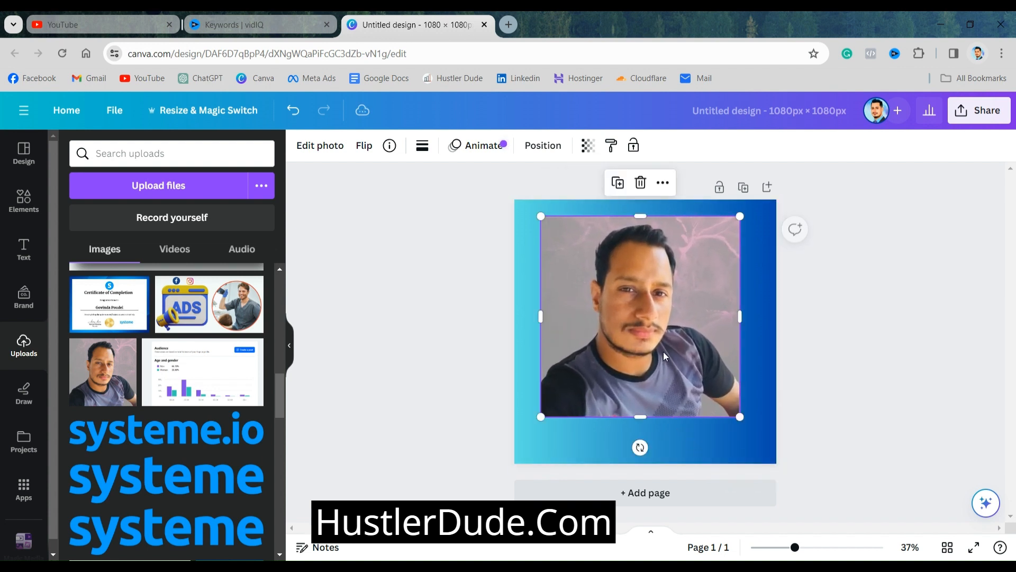
{"action": "left_click_drag", "start_coordinate": [655, 335], "coordinate": [652, 356]}
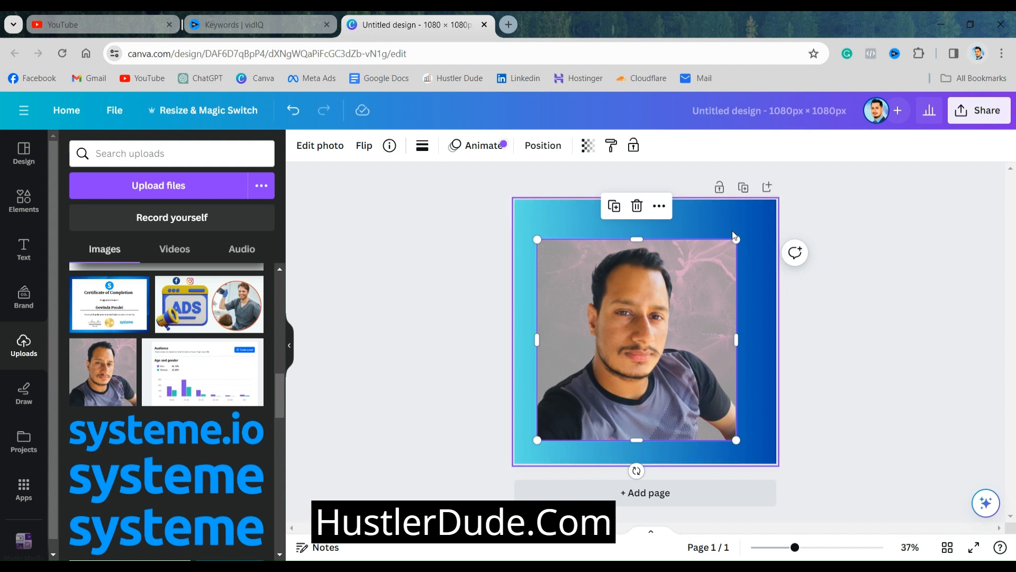
{"action": "left_click", "coordinate": [566, 217]}
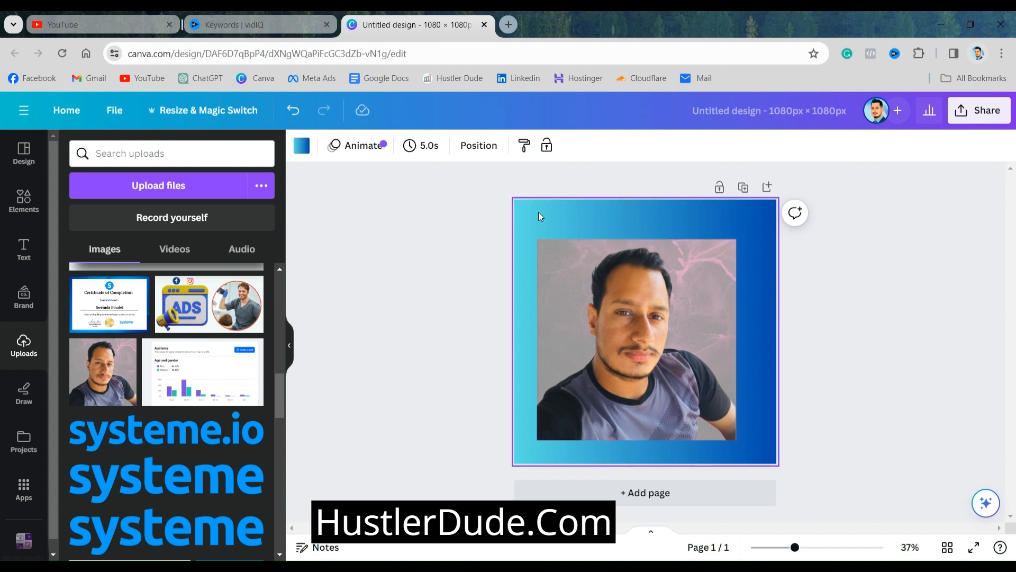
{"action": "left_click", "coordinate": [852, 322]}
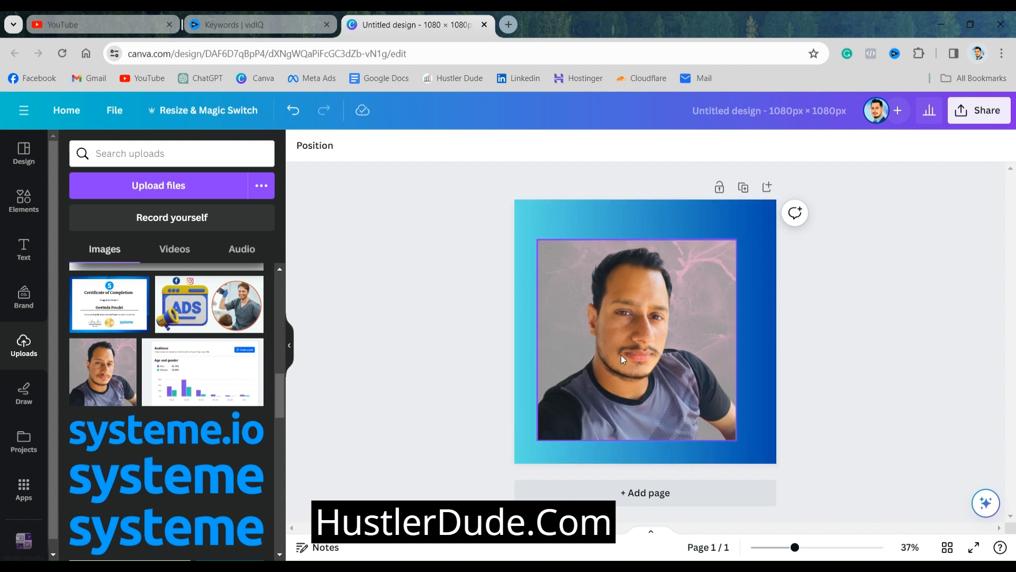
{"action": "left_click", "coordinate": [648, 341]}
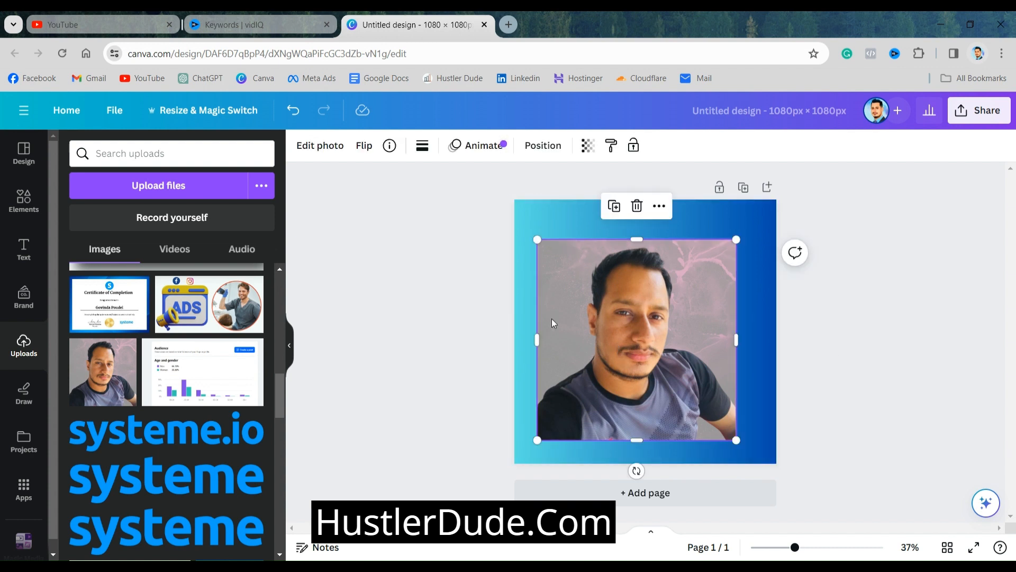
{"action": "left_click", "coordinate": [321, 149]}
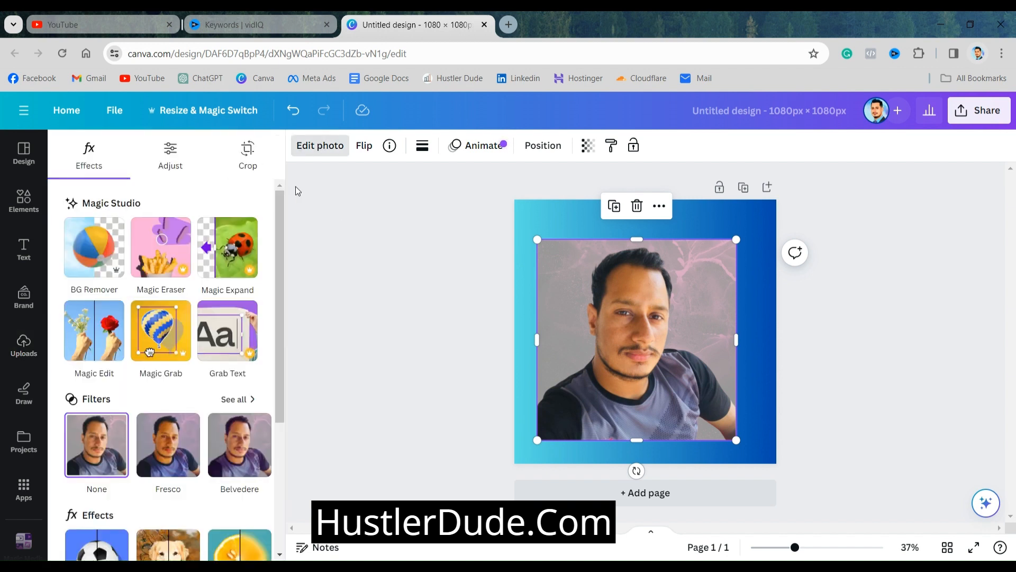
{"action": "left_click", "coordinate": [323, 150]}
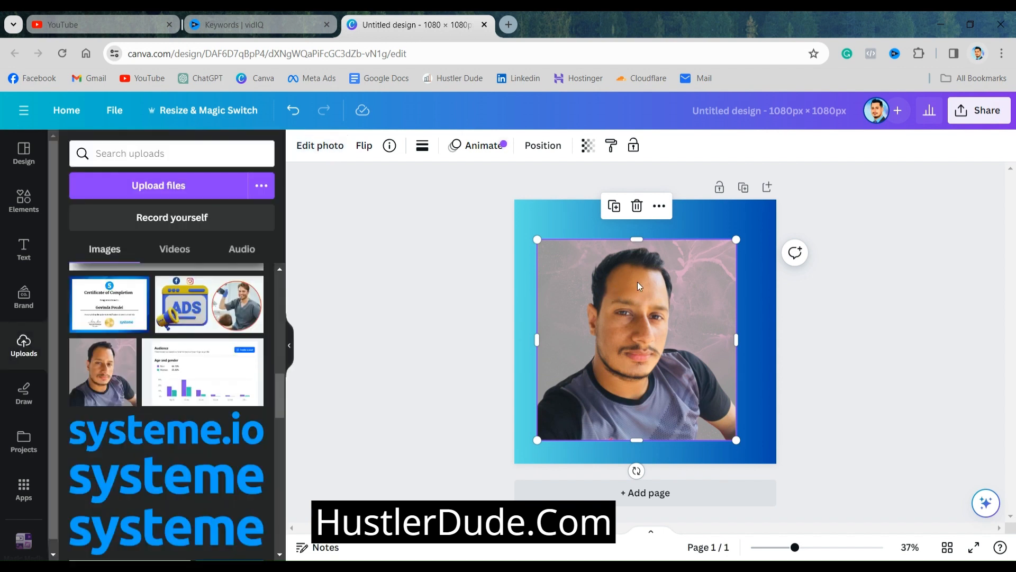
{"action": "left_click", "coordinate": [541, 211]}
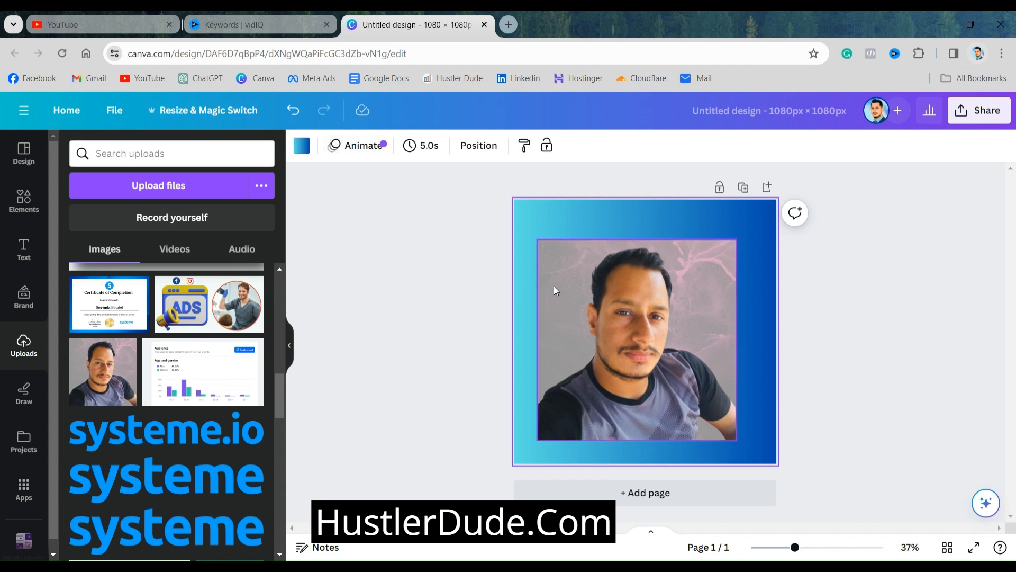
Remove the background from the portrait photo with BG Remover
{"action": "left_click", "coordinate": [578, 286]}
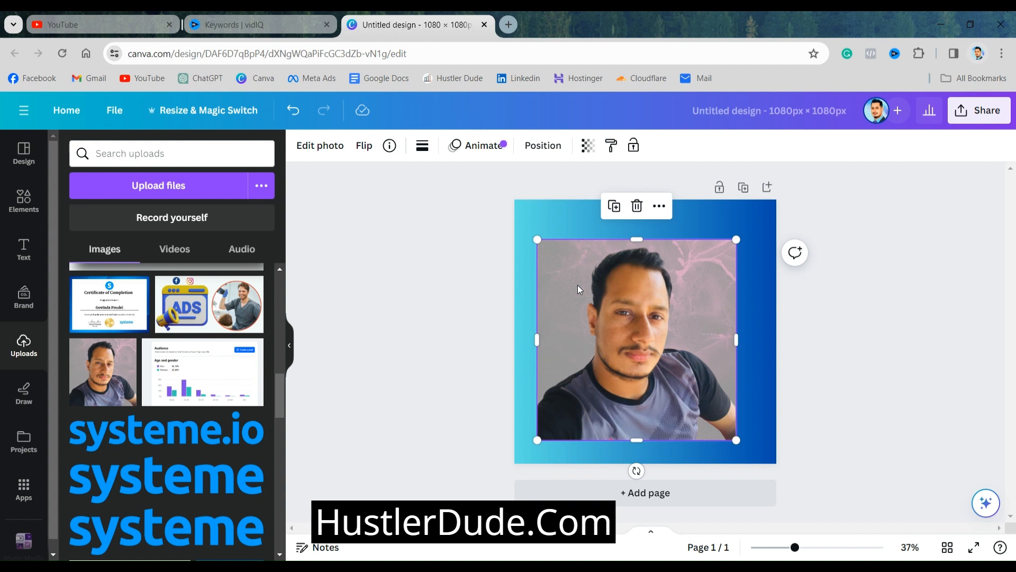
{"action": "left_click", "coordinate": [327, 152]}
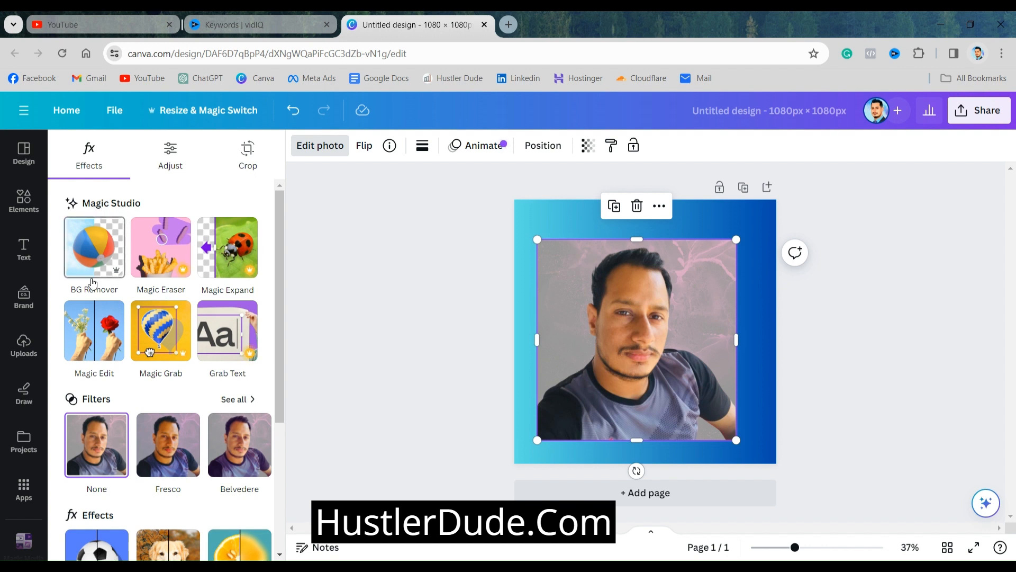
{"action": "left_click", "coordinate": [101, 258]}
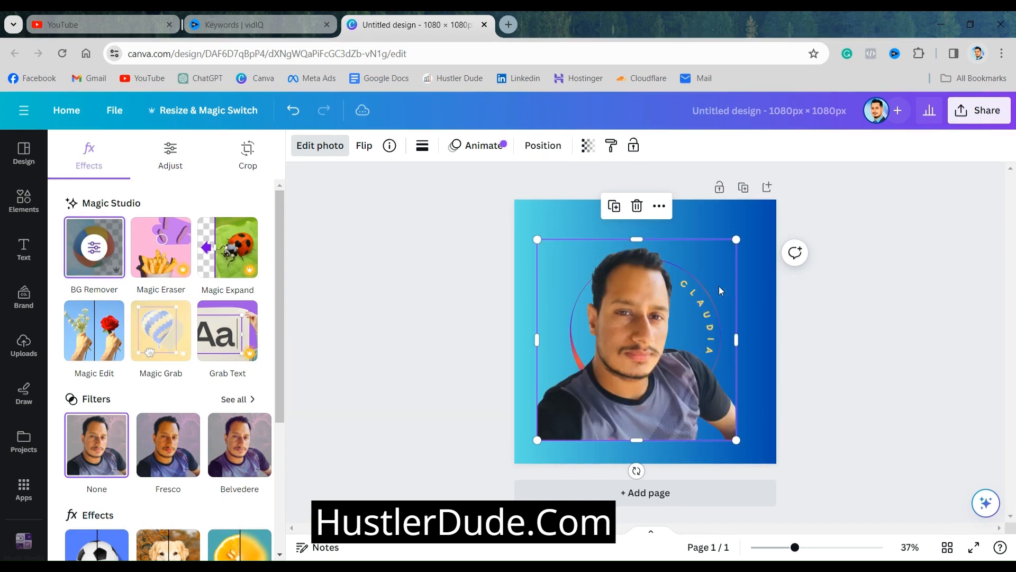
Resize the cut-out portrait to about two thirds of the page width and place it in the page's lower-left corner
{"action": "left_click_drag", "start_coordinate": [736, 240], "coordinate": [666, 304]}
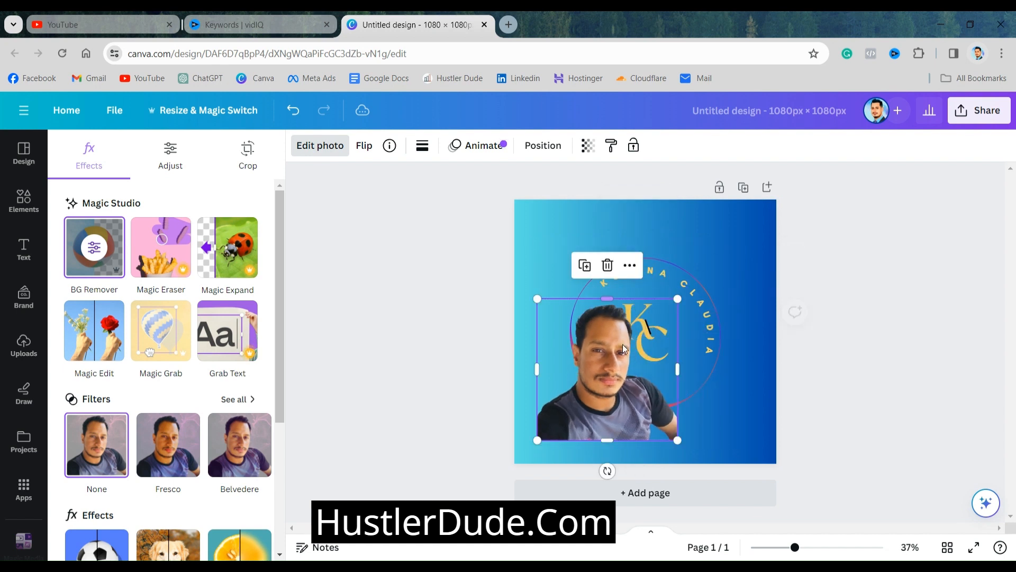
{"action": "left_click_drag", "start_coordinate": [606, 360], "coordinate": [585, 384]}
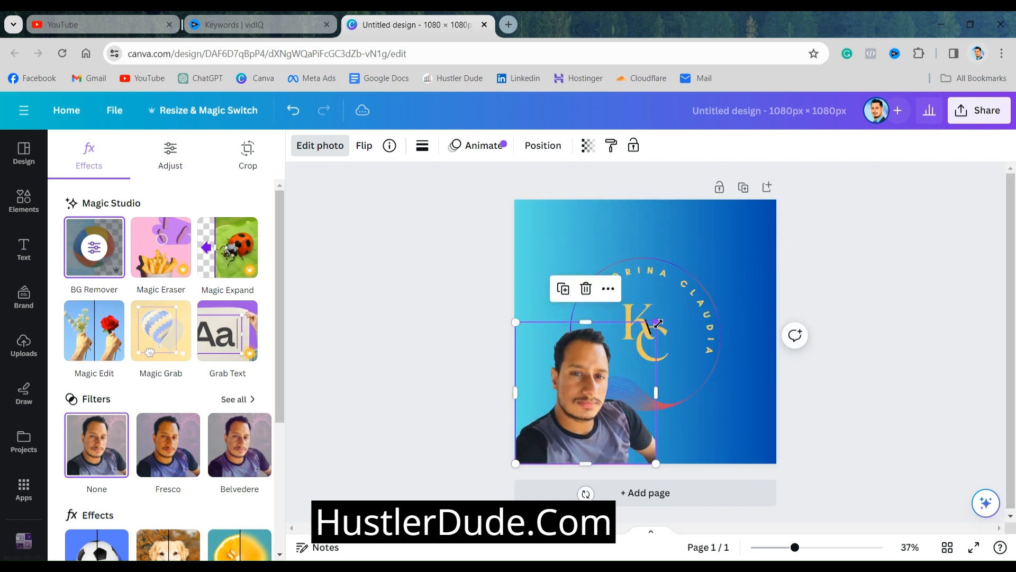
{"action": "left_click_drag", "start_coordinate": [656, 322], "coordinate": [688, 289]}
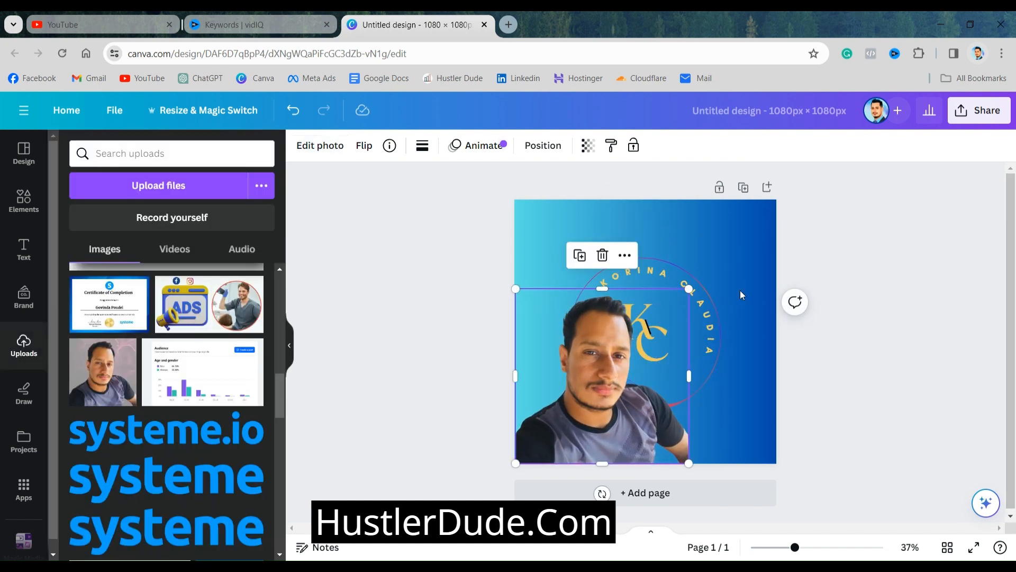
{"action": "left_click", "coordinate": [839, 264]}
Delete the curved name text and the circular line graphic of the logo
{"action": "left_click", "coordinate": [638, 270]}
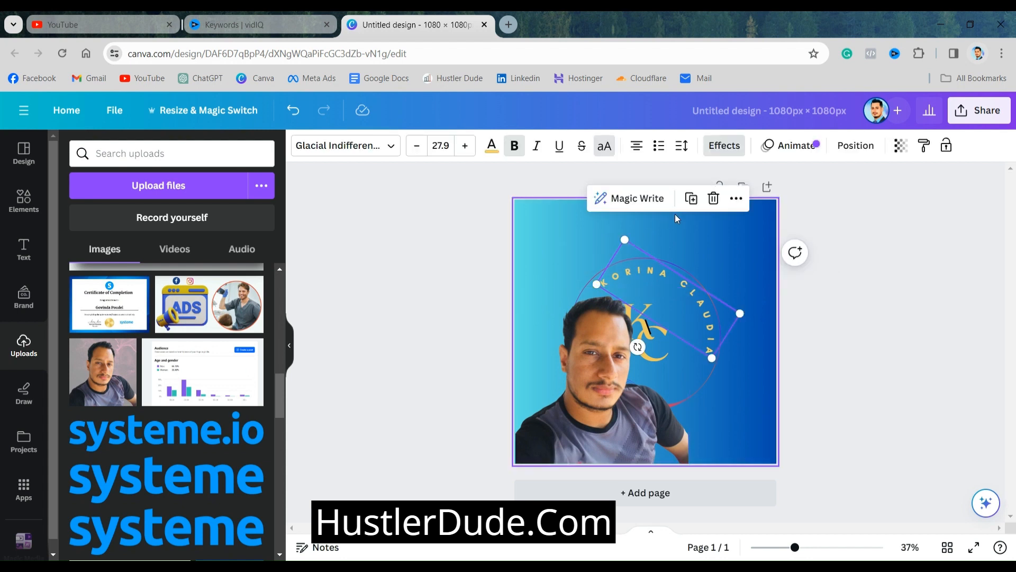
{"action": "left_click", "coordinate": [712, 198]}
{"action": "left_click", "coordinate": [672, 268]}
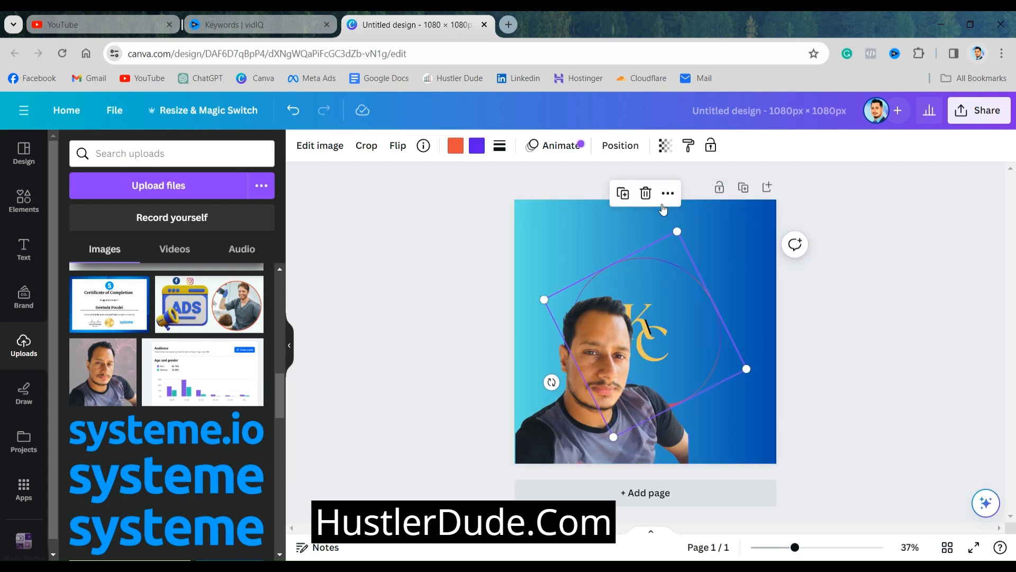
{"action": "left_click", "coordinate": [646, 193]}
Move the portrait down out of the way and delete the logo's K and C letters and the short black line
{"action": "left_click", "coordinate": [654, 312]}
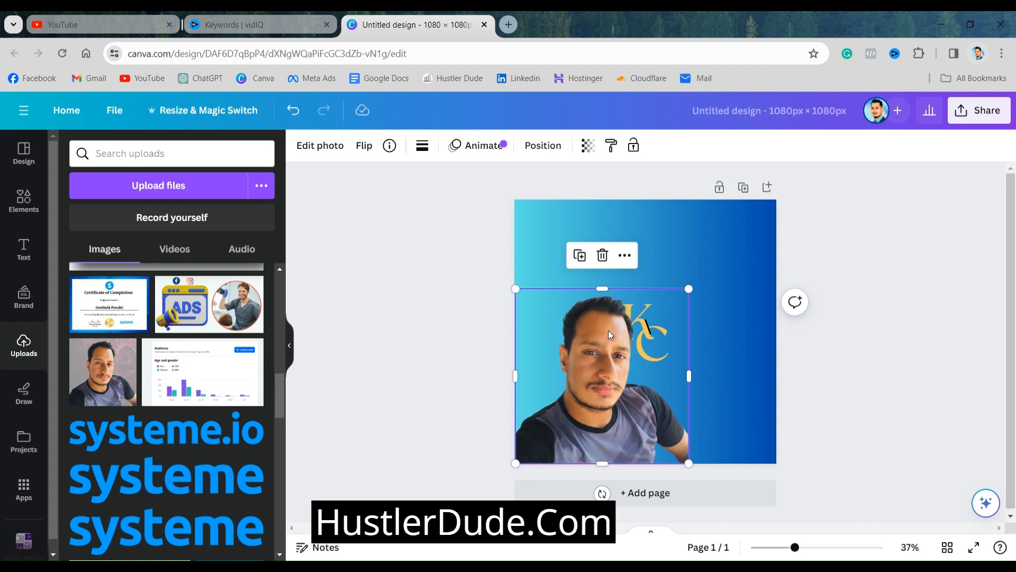
{"action": "left_click_drag", "start_coordinate": [608, 330], "coordinate": [719, 241]}
{"action": "left_click_drag", "start_coordinate": [676, 297], "coordinate": [647, 460]}
{"action": "left_click", "coordinate": [634, 339]}
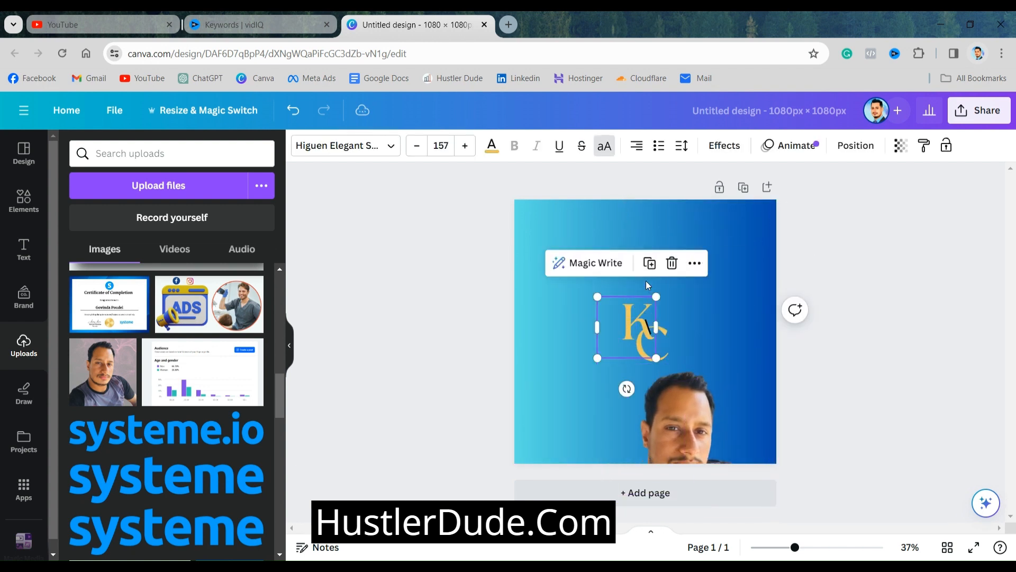
{"action": "left_click", "coordinate": [673, 263]}
{"action": "left_click", "coordinate": [655, 338]}
{"action": "left_click", "coordinate": [711, 284]}
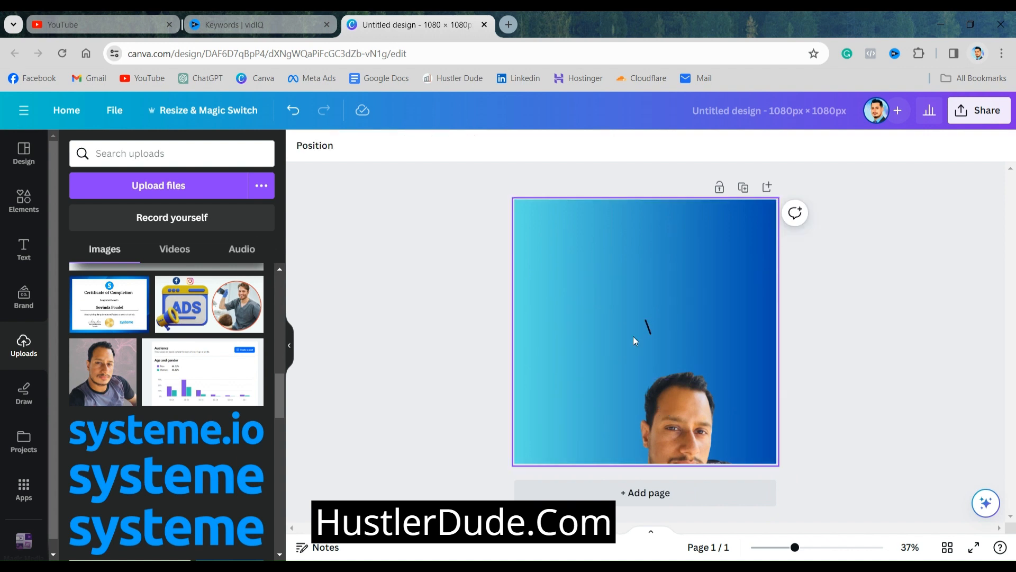
{"action": "left_click", "coordinate": [650, 330]}
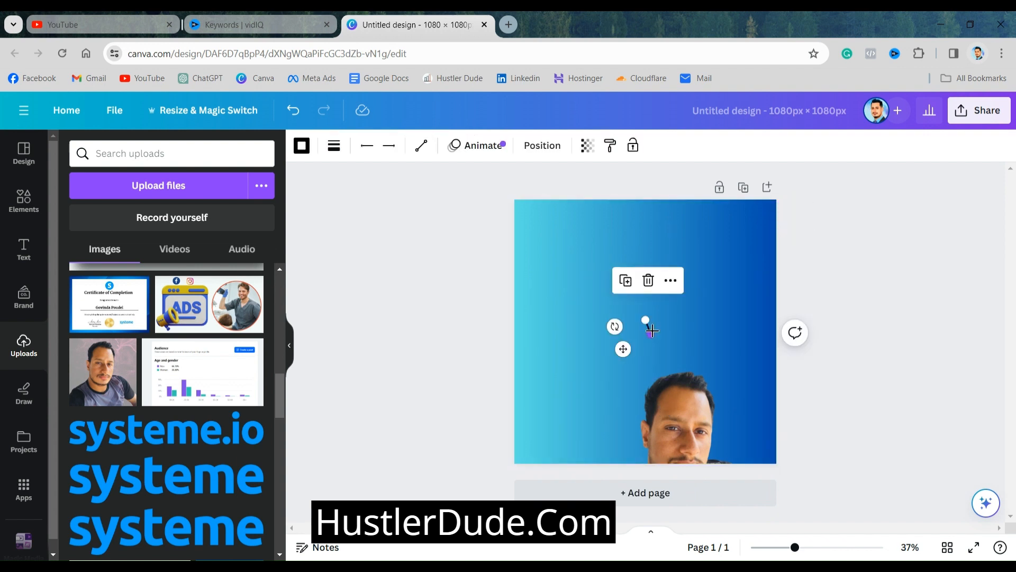
{"action": "left_click", "coordinate": [649, 282]}
Enlarge the portrait to about four fifths of the page width and place it lower left, running past the left and bottom page edges
{"action": "left_click_drag", "start_coordinate": [664, 400], "coordinate": [558, 352]}
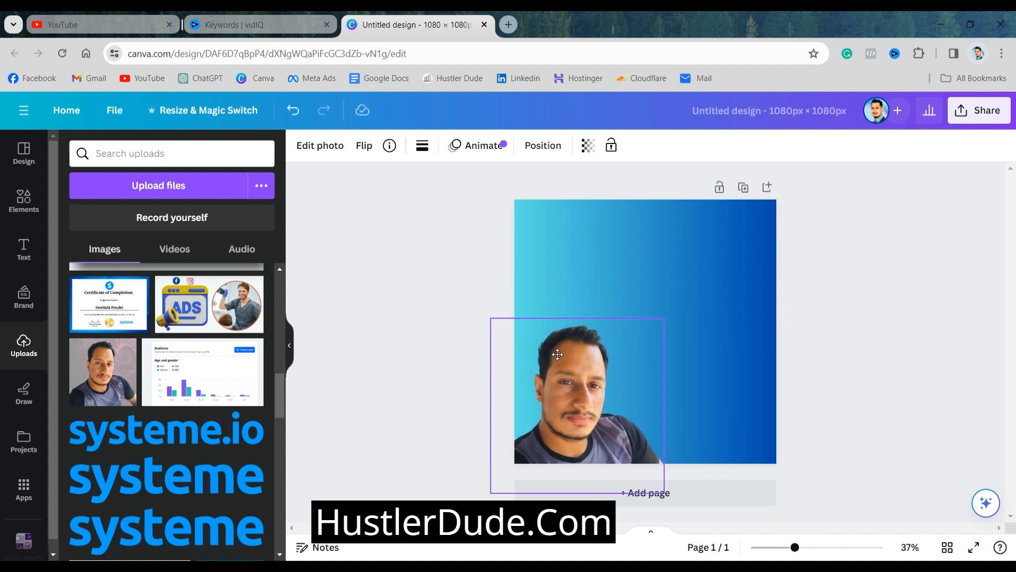
{"action": "left_click_drag", "start_coordinate": [665, 317], "coordinate": [699, 270]}
{"action": "left_click", "coordinate": [465, 323]}
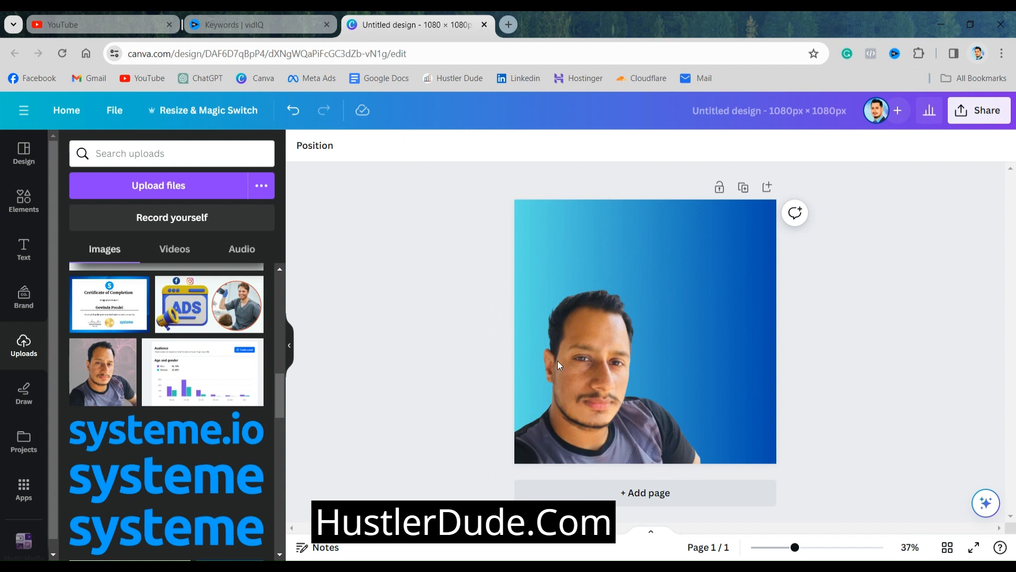
{"action": "left_click_drag", "start_coordinate": [671, 373], "coordinate": [657, 380]}
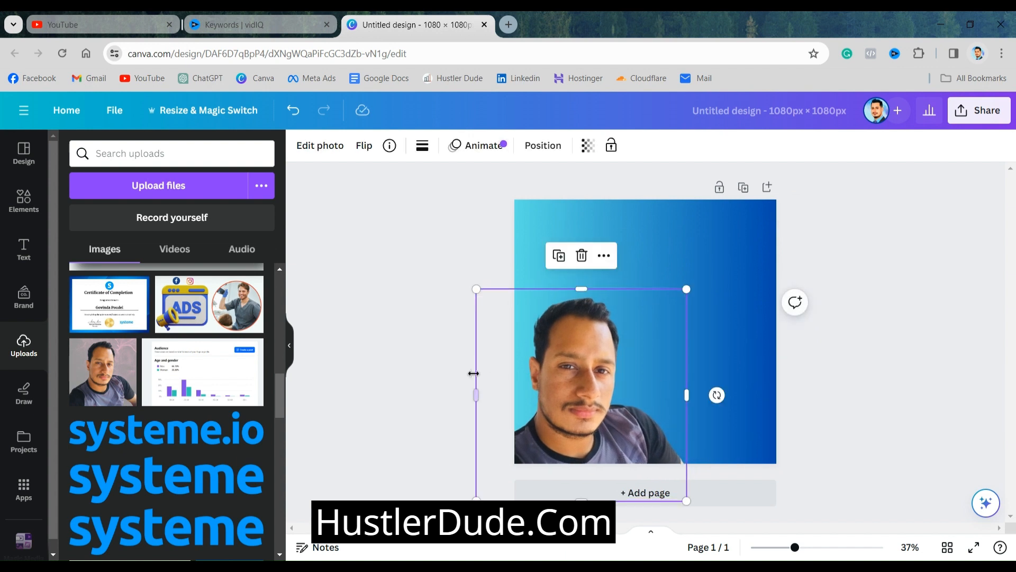
{"action": "left_click", "coordinate": [427, 375]}
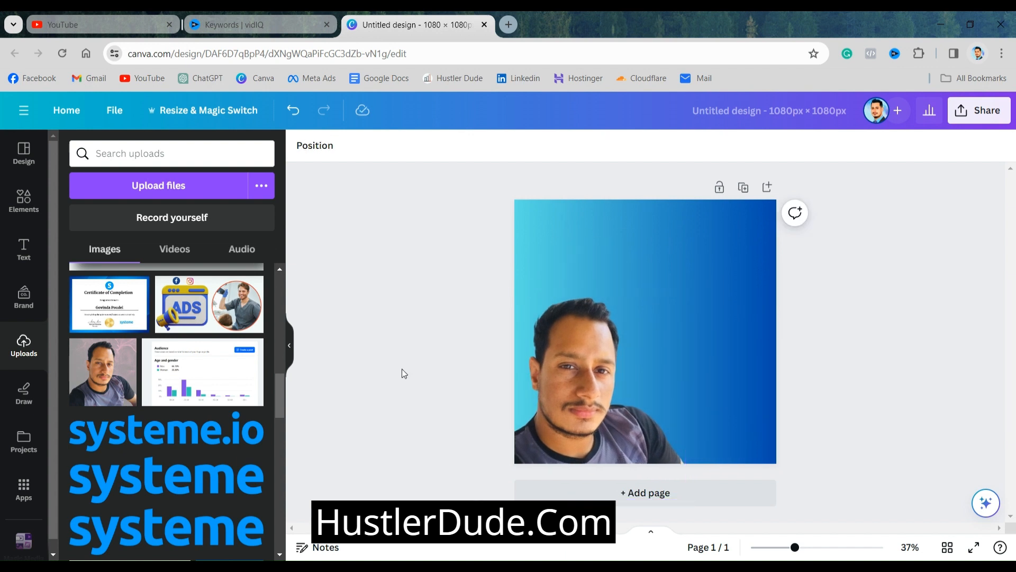
Enlarge the portrait to the full page width and center it horizontally, with its lower part running just past the bottom page edge
{"action": "left_click_drag", "start_coordinate": [626, 408], "coordinate": [687, 374]}
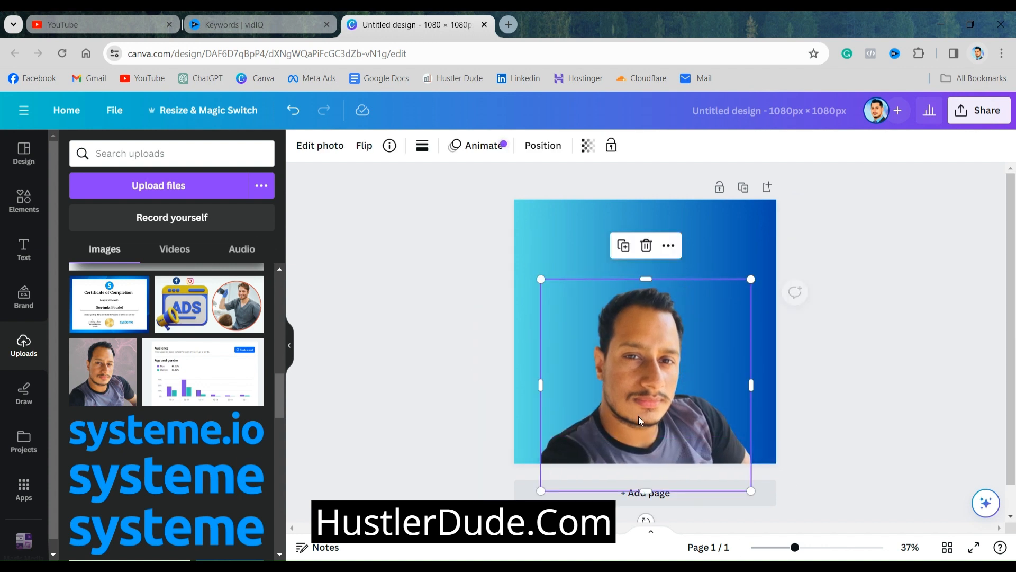
{"action": "left_click_drag", "start_coordinate": [541, 492], "coordinate": [491, 539]}
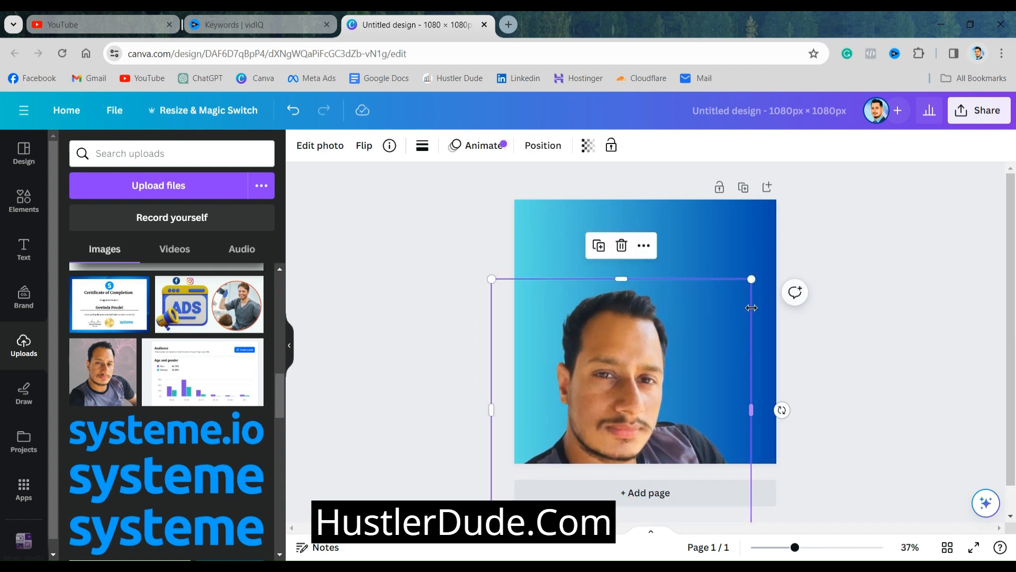
{"action": "left_click_drag", "start_coordinate": [696, 336], "coordinate": [717, 284]}
{"action": "left_click", "coordinate": [872, 328]}
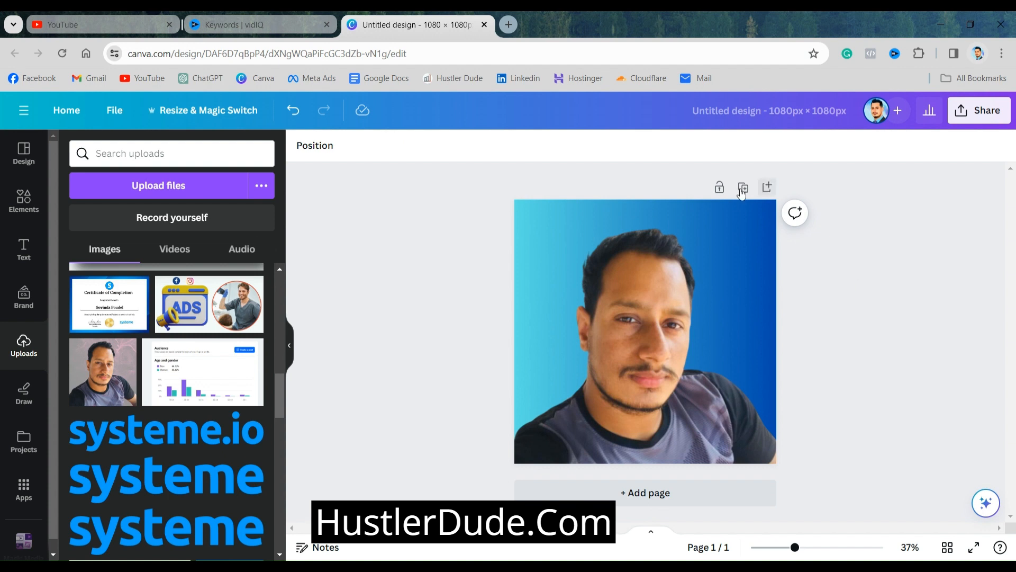
Try solid violet #5e17eb and dark default gradients on the page background and settle on the black-to-gold gradient
{"action": "left_click", "coordinate": [690, 219]}
{"action": "left_click", "coordinate": [300, 151]}
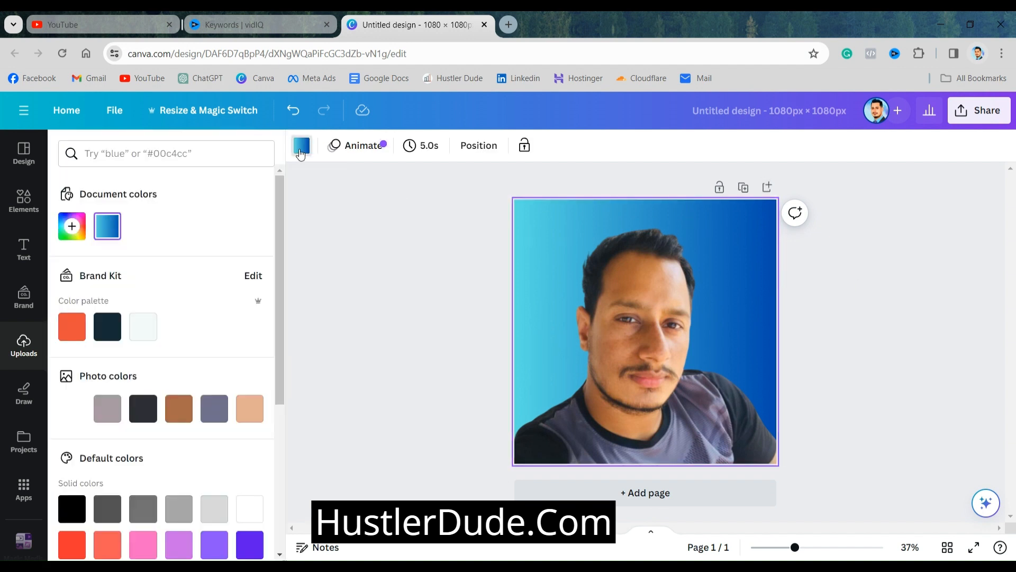
{"action": "scroll", "coordinate": [143, 447], "scroll_direction": "down", "scroll_amount": 5}
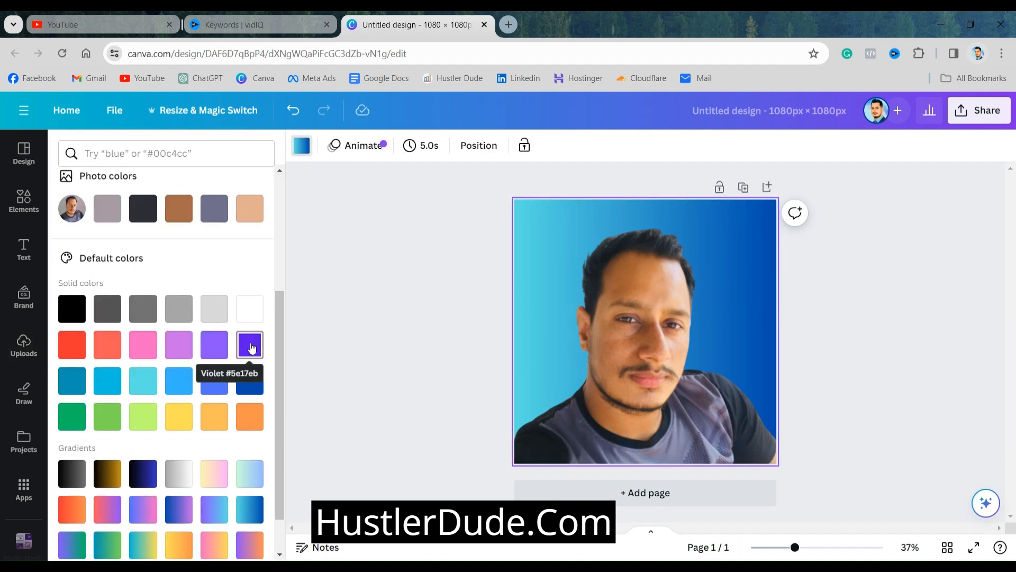
{"action": "left_click", "coordinate": [252, 348]}
{"action": "scroll", "coordinate": [175, 402], "scroll_direction": "down", "scroll_amount": 2}
{"action": "left_click", "coordinate": [113, 428]}
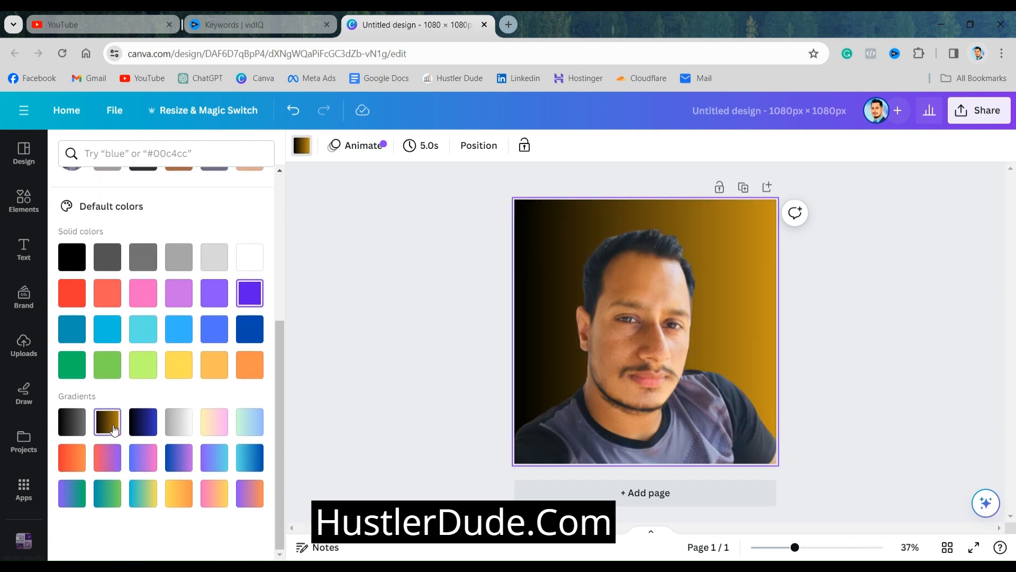
{"action": "left_click", "coordinate": [72, 422]}
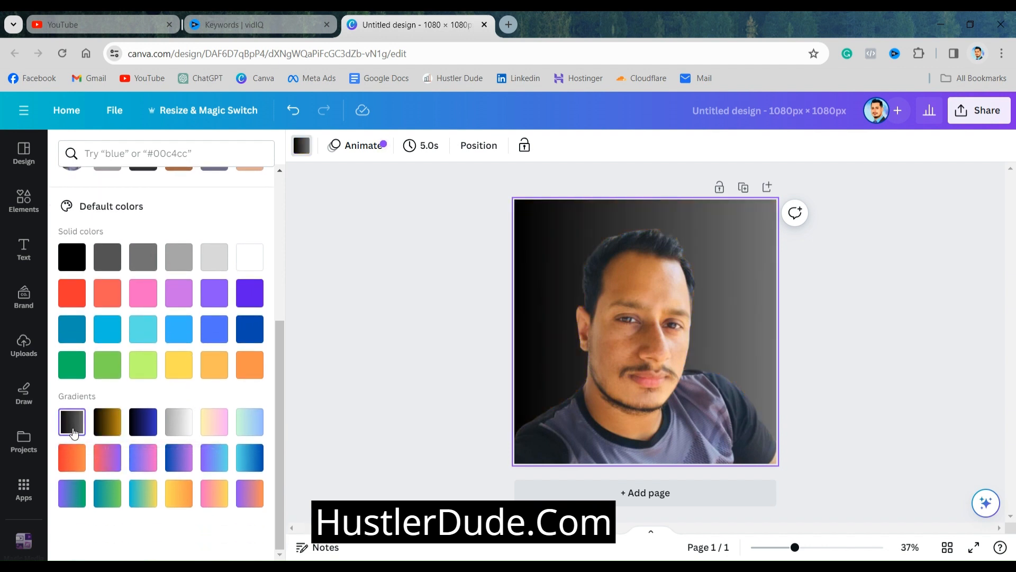
{"action": "left_click", "coordinate": [106, 427]}
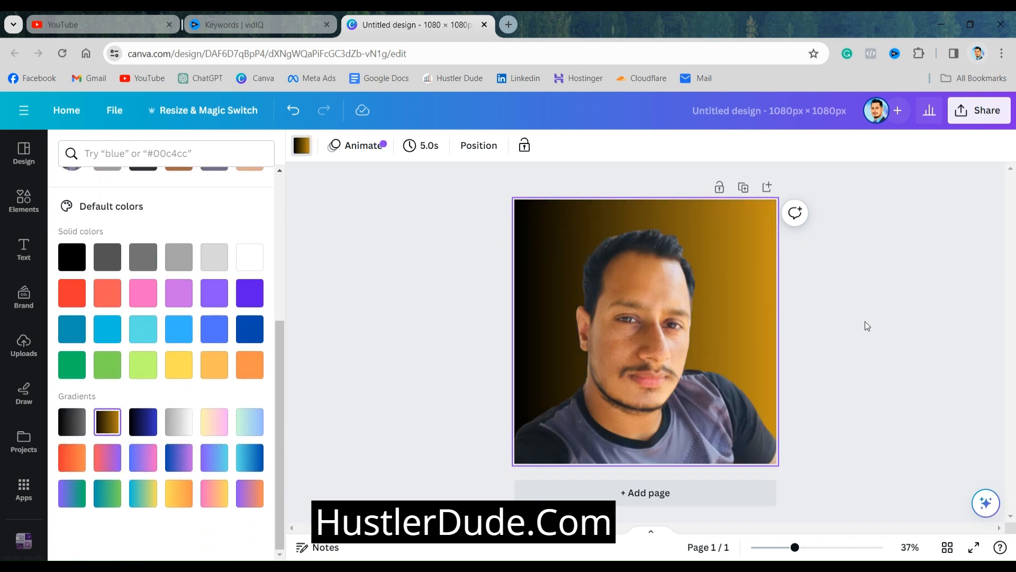
{"action": "left_click", "coordinate": [867, 324]}
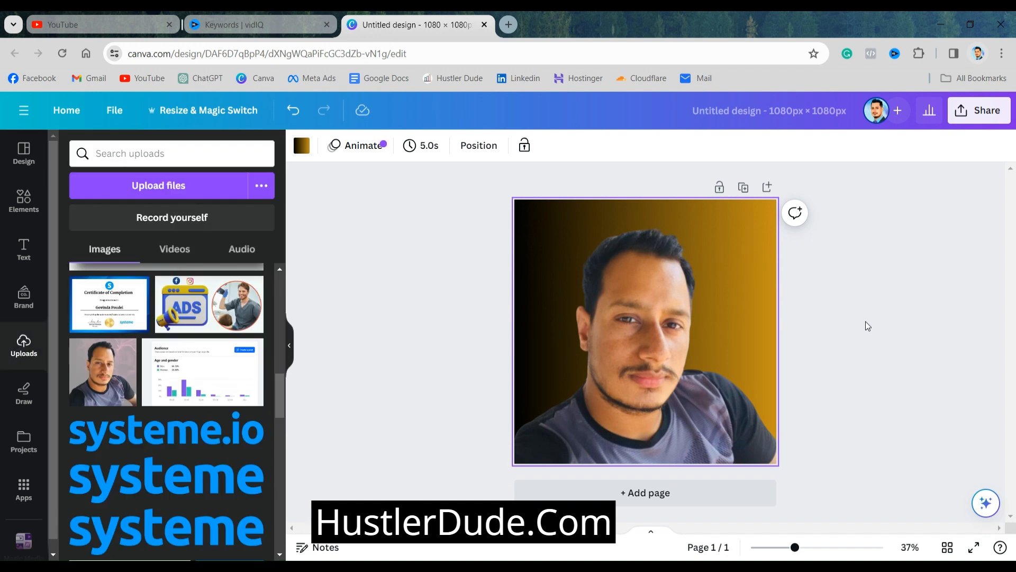
Shrink the portrait to about four fifths of the page width and rest it on the page's bottom edge, slightly left of center
{"action": "left_click_drag", "start_coordinate": [660, 291], "coordinate": [654, 379]}
{"action": "left_click_drag", "start_coordinate": [775, 309], "coordinate": [709, 373]}
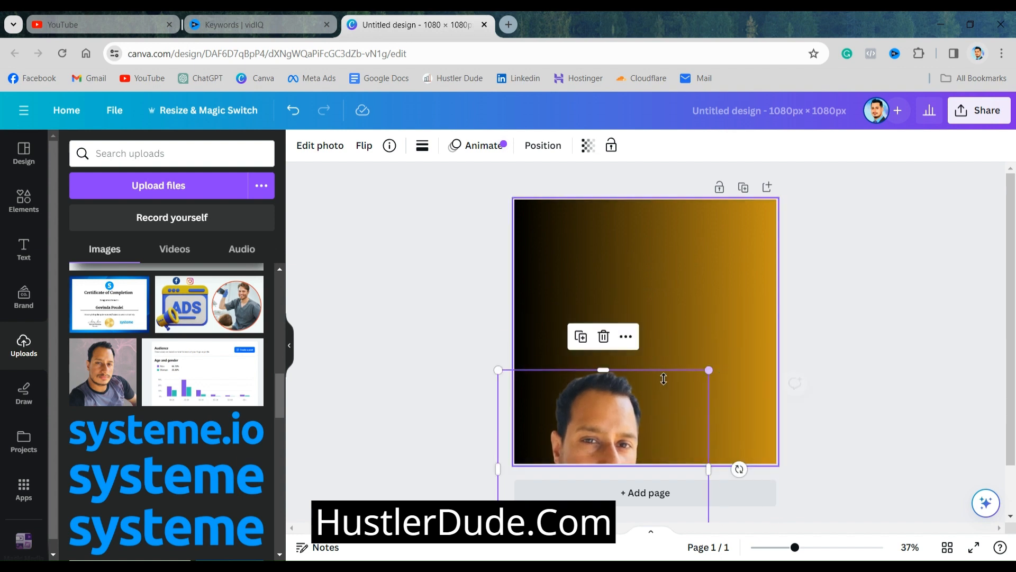
{"action": "left_click_drag", "start_coordinate": [631, 429], "coordinate": [674, 287]}
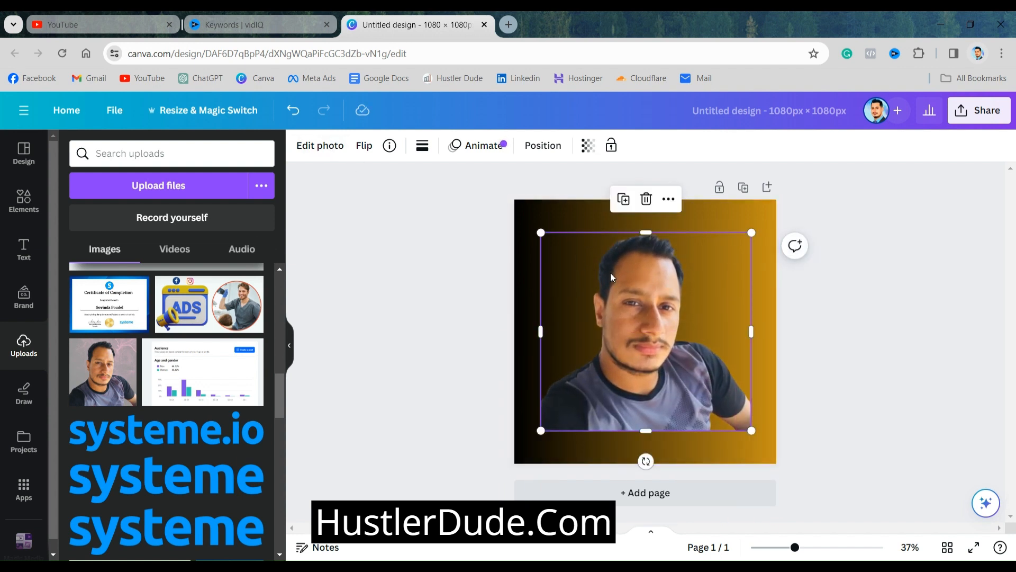
{"action": "left_click", "coordinate": [315, 148]}
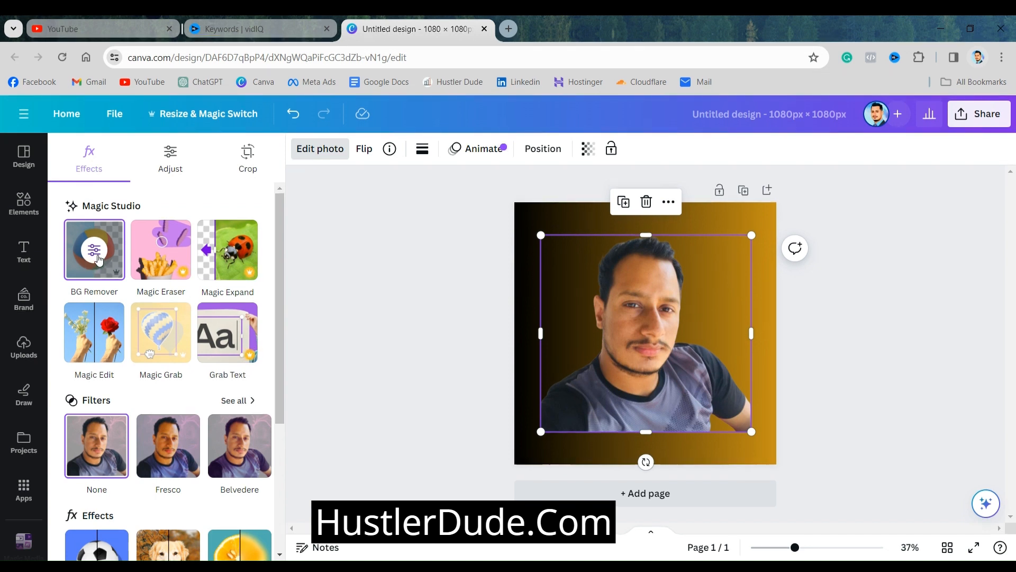
{"action": "left_click_drag", "start_coordinate": [670, 263], "coordinate": [649, 292]}
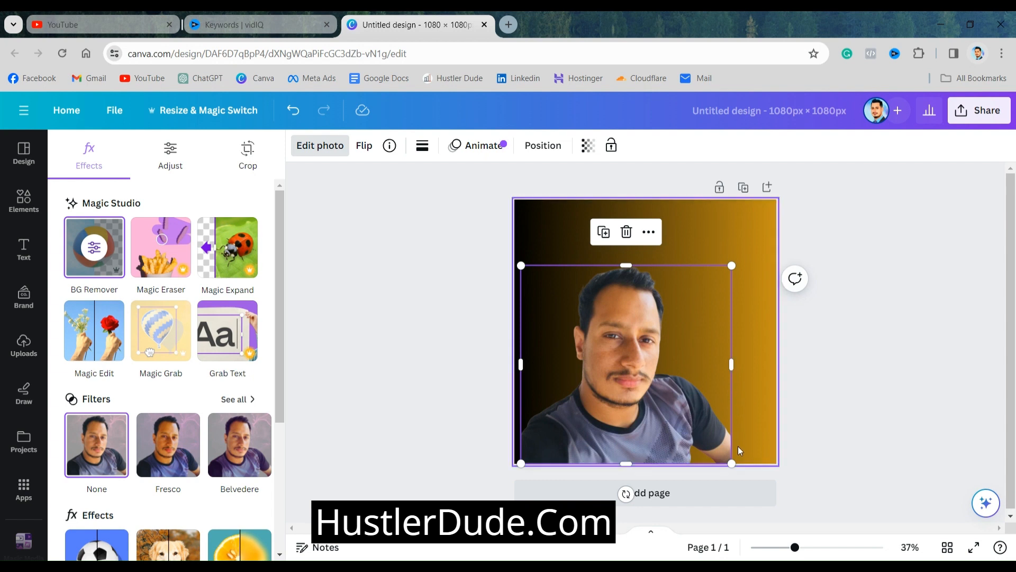
Enlarge the portrait to just over the page width, flush with the left page edge and past the right and bottom edges, and leave photo editing
{"action": "left_click_drag", "start_coordinate": [732, 464], "coordinate": [770, 496]}
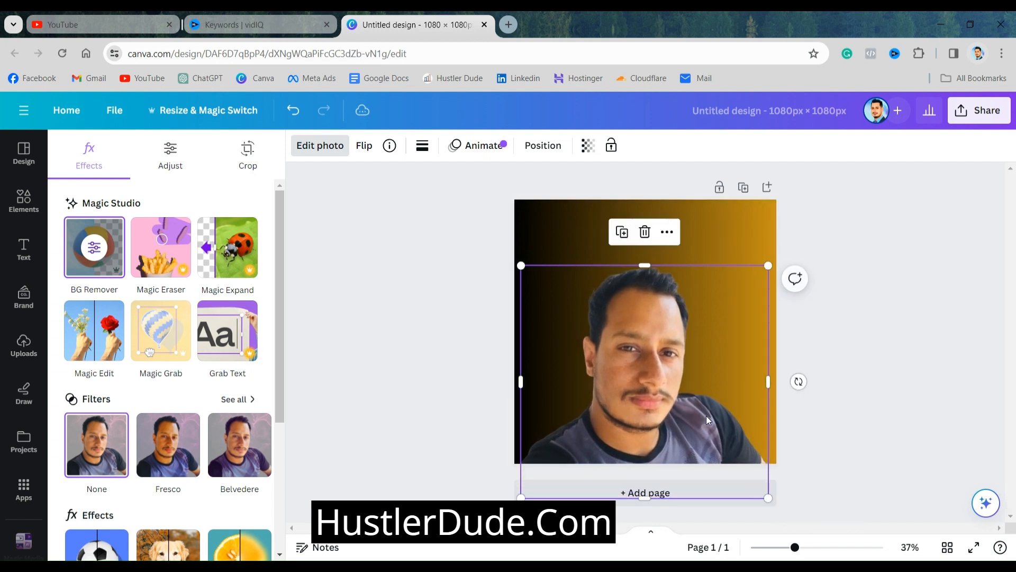
{"action": "left_click_drag", "start_coordinate": [710, 419], "coordinate": [710, 401]}
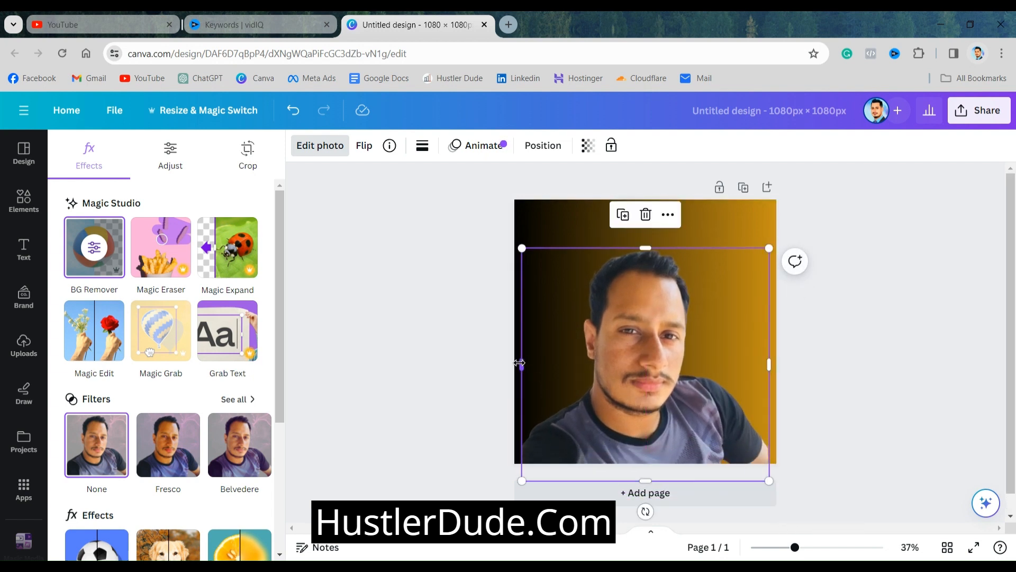
{"action": "left_click_drag", "start_coordinate": [520, 363], "coordinate": [514, 364]}
{"action": "left_click_drag", "start_coordinate": [770, 365], "coordinate": [783, 364]}
{"action": "left_click_drag", "start_coordinate": [652, 246], "coordinate": [655, 227]}
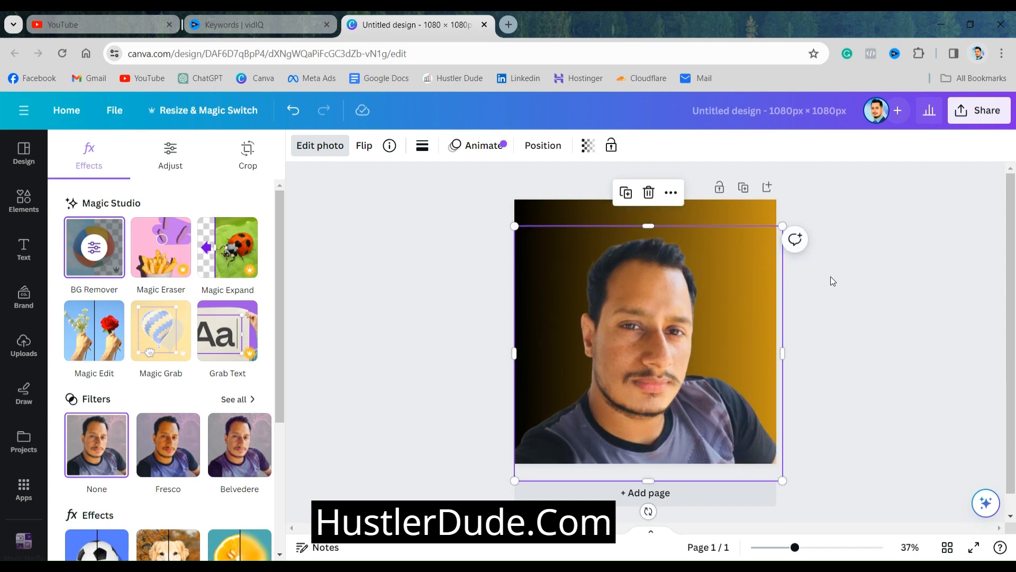
{"action": "key", "text": "Escape"}
{"action": "key", "text": "Escape"}
{"action": "left_click", "coordinate": [717, 273]}
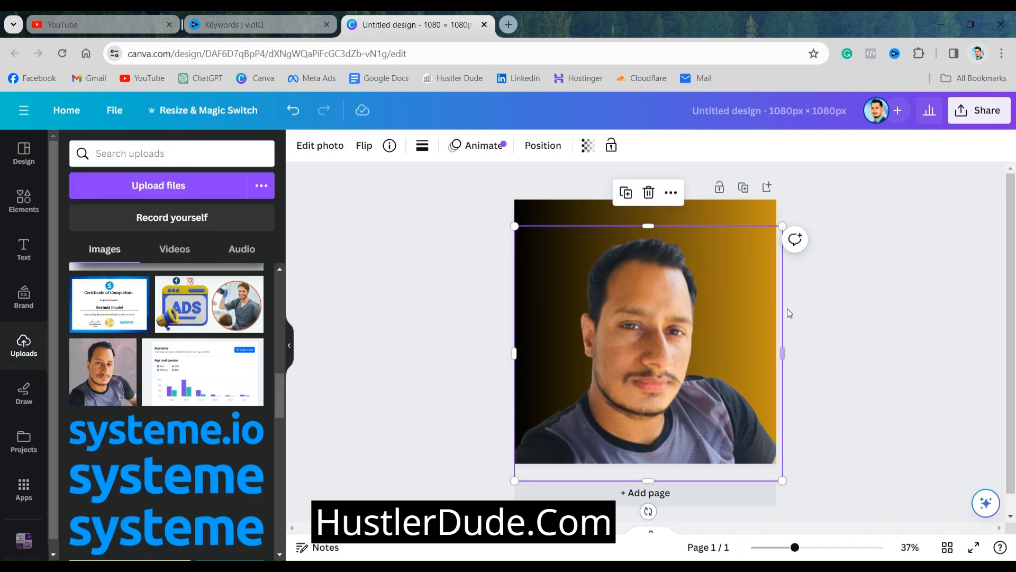
{"action": "left_click", "coordinate": [508, 25]}
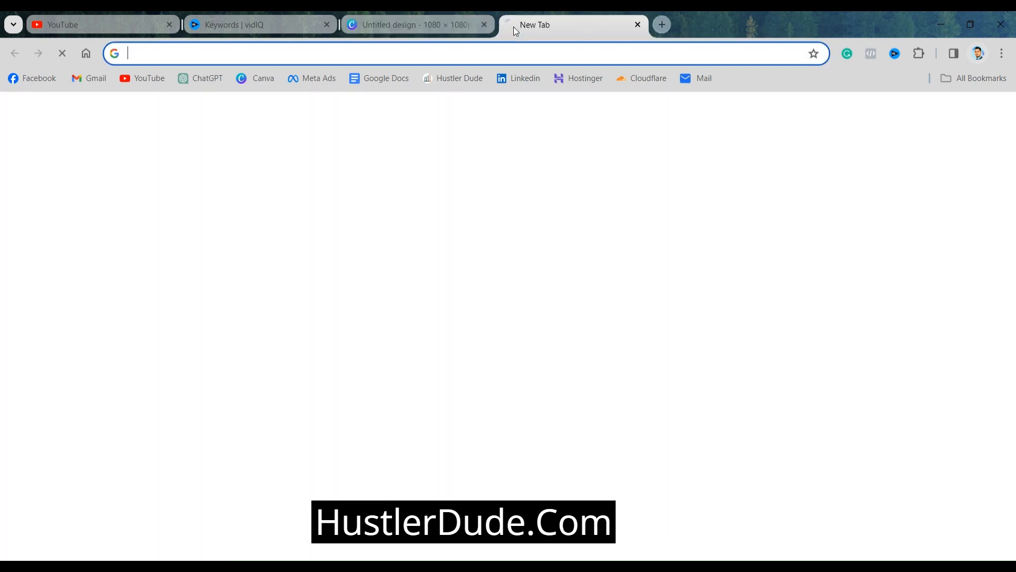
{"action": "left_click", "coordinate": [435, 23]}
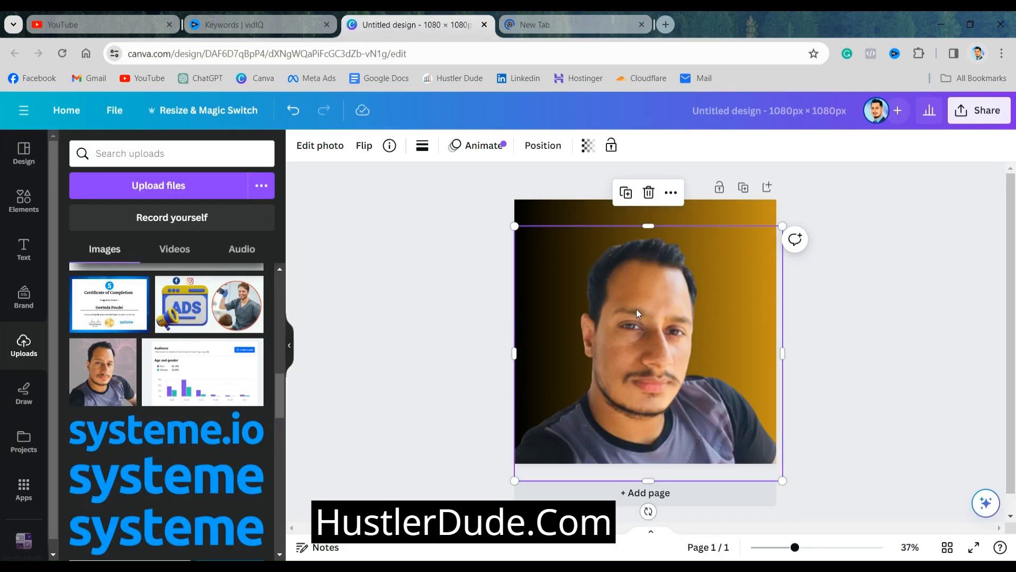
Raise and fine-tune the portrait's size, keeping it flush with the left page edge and running only slightly past the right and bottom edges
{"action": "left_click_drag", "start_coordinate": [636, 310], "coordinate": [641, 297]}
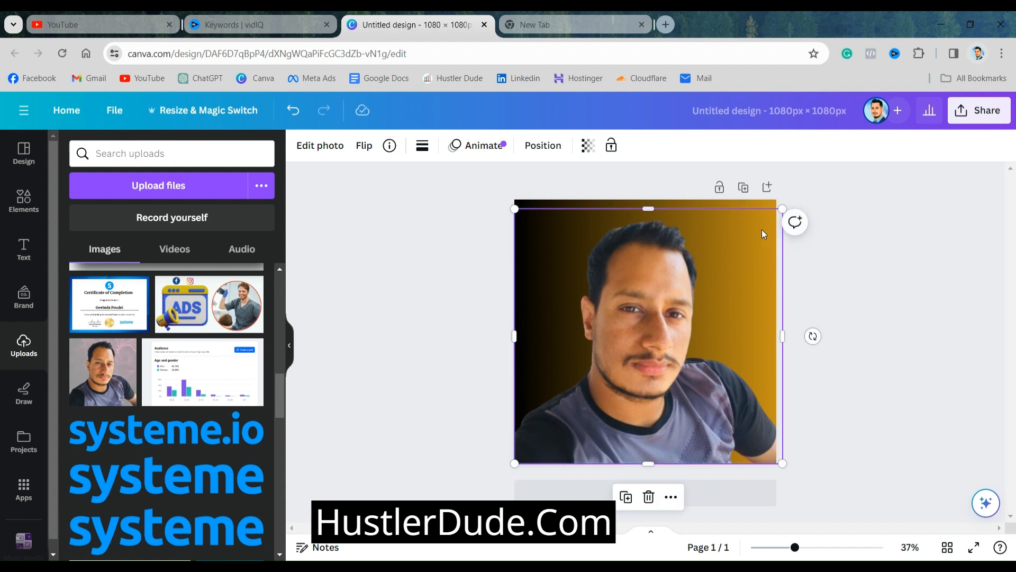
{"action": "left_click_drag", "start_coordinate": [783, 207], "coordinate": [777, 200]}
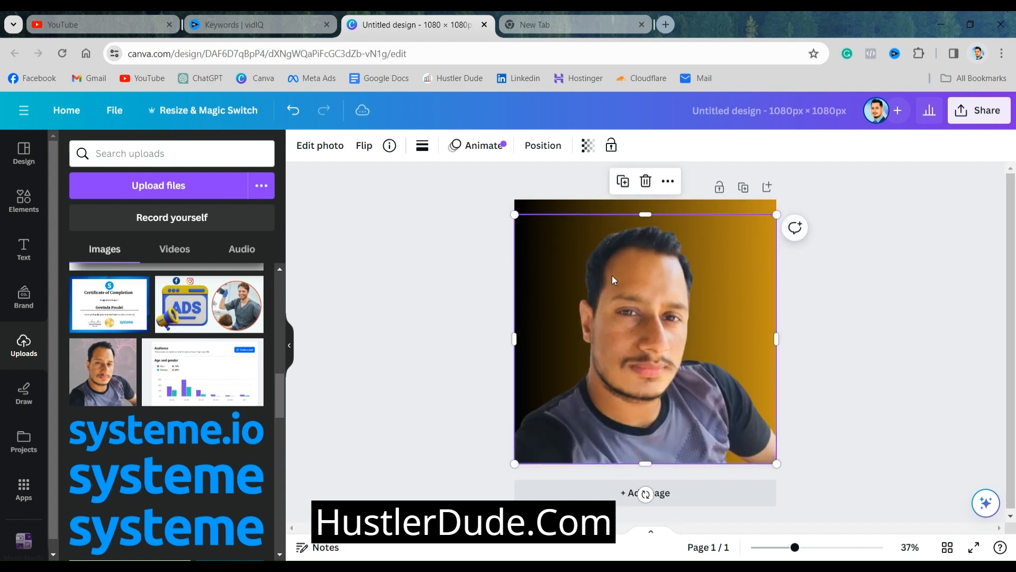
{"action": "left_click", "coordinate": [451, 277]}
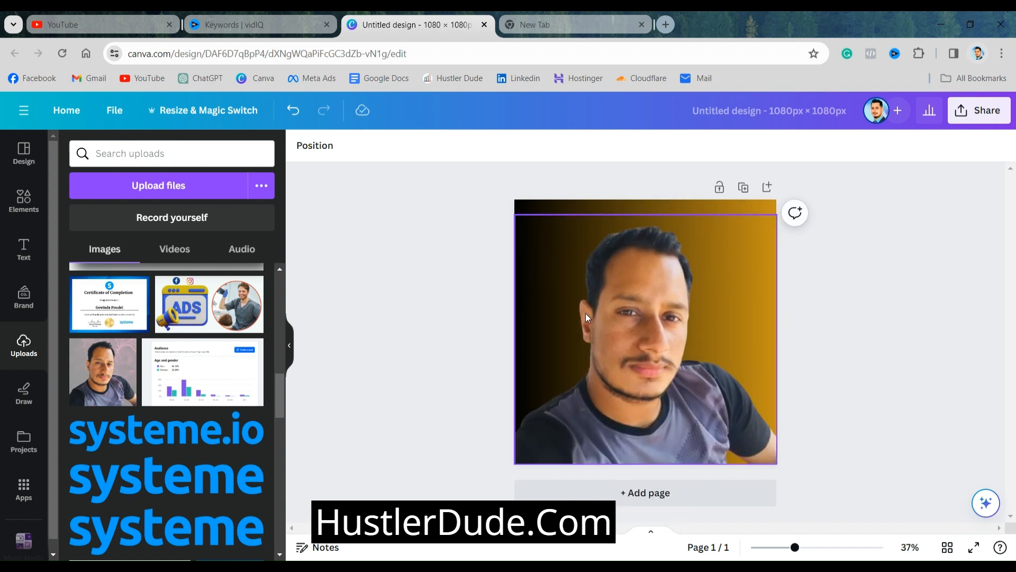
{"action": "left_click_drag", "start_coordinate": [662, 329], "coordinate": [652, 320]}
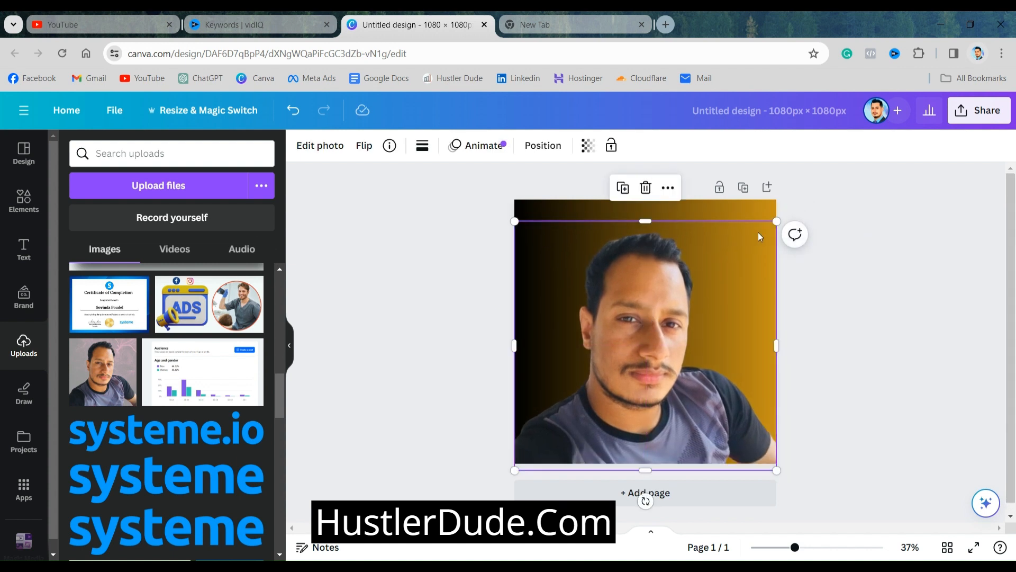
{"action": "left_click_drag", "start_coordinate": [776, 219], "coordinate": [785, 213]}
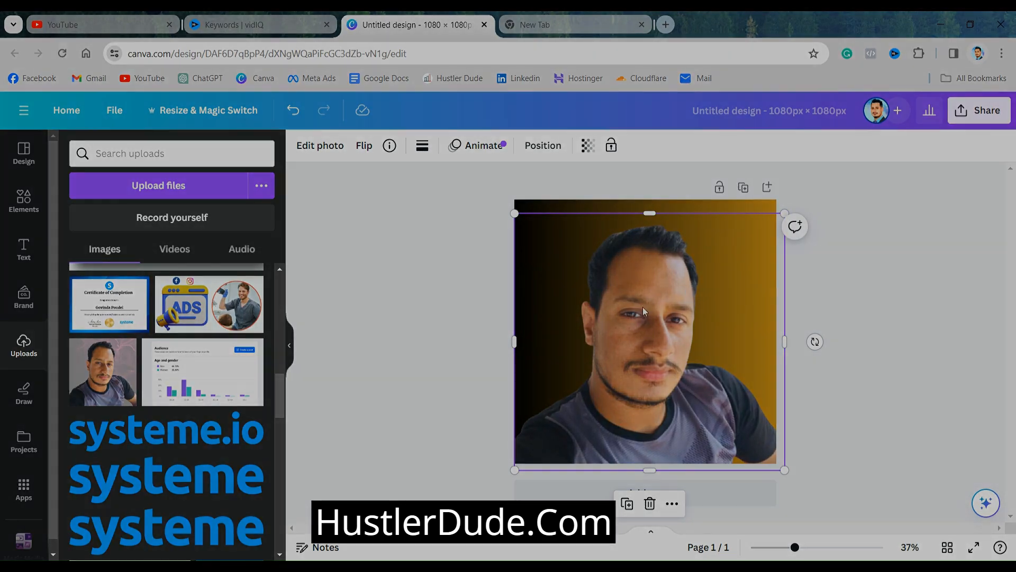